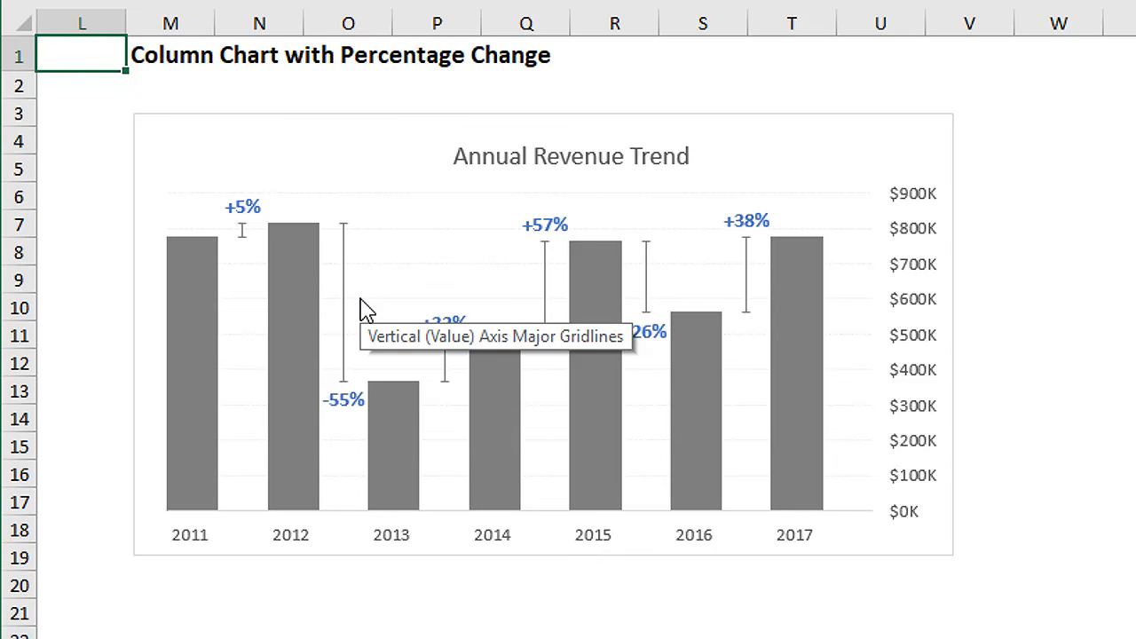
# Step: Examine the finished Annual Revenue Trend chart and the streaming subscription revenue chart that inspired it
pyautogui.scroll(-4, 367, 311)
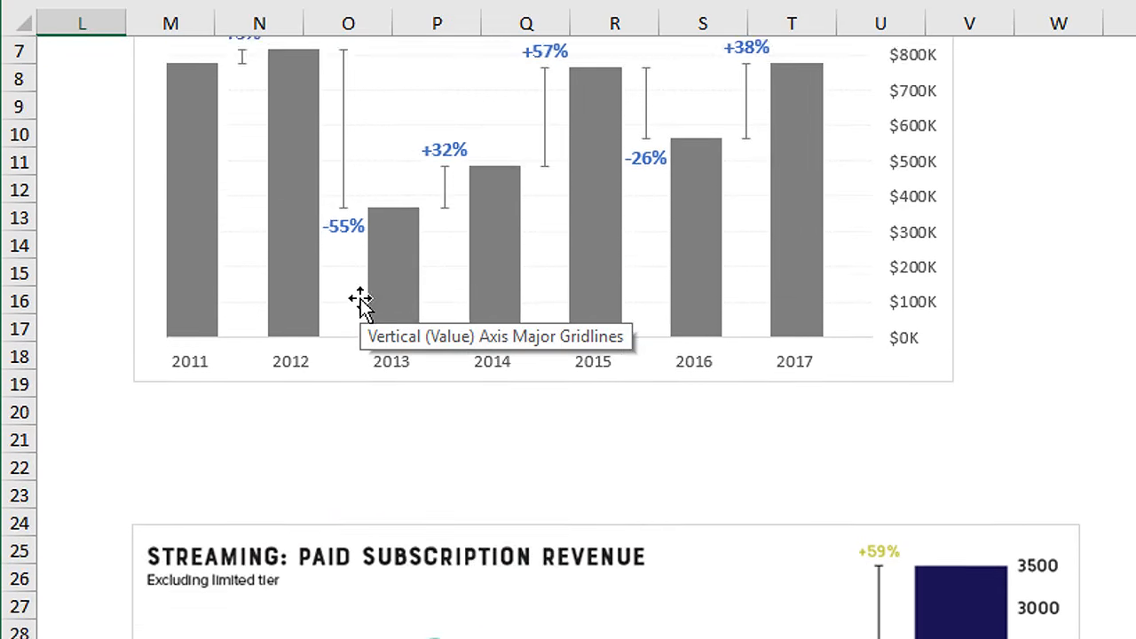
pyautogui.scroll(-3, 361, 303)
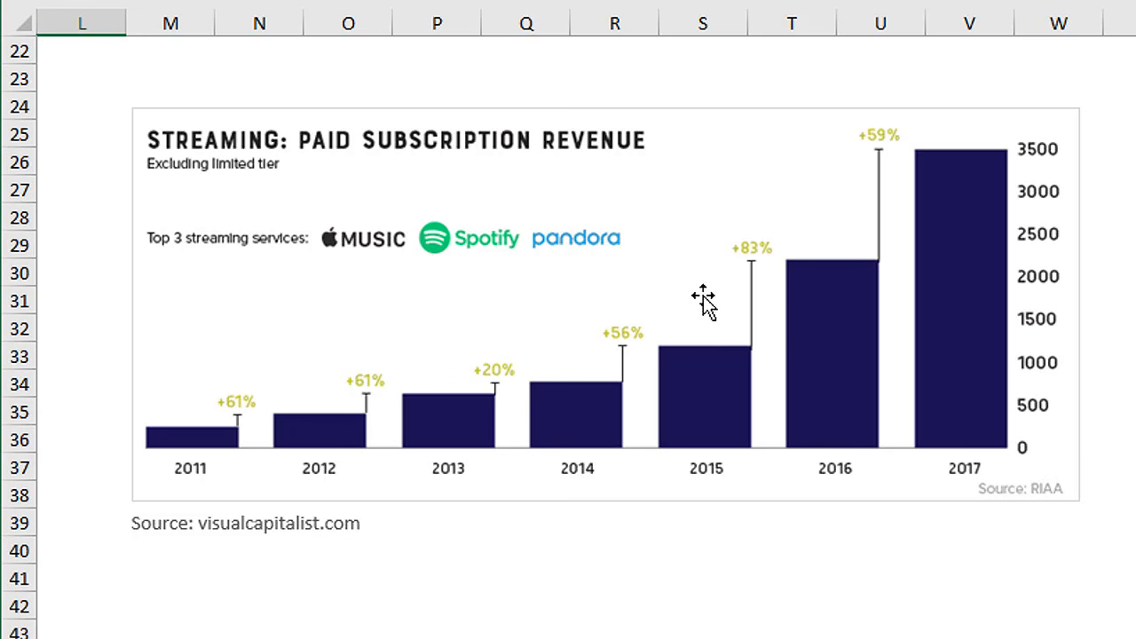
pyautogui.scroll(7, 702, 300)
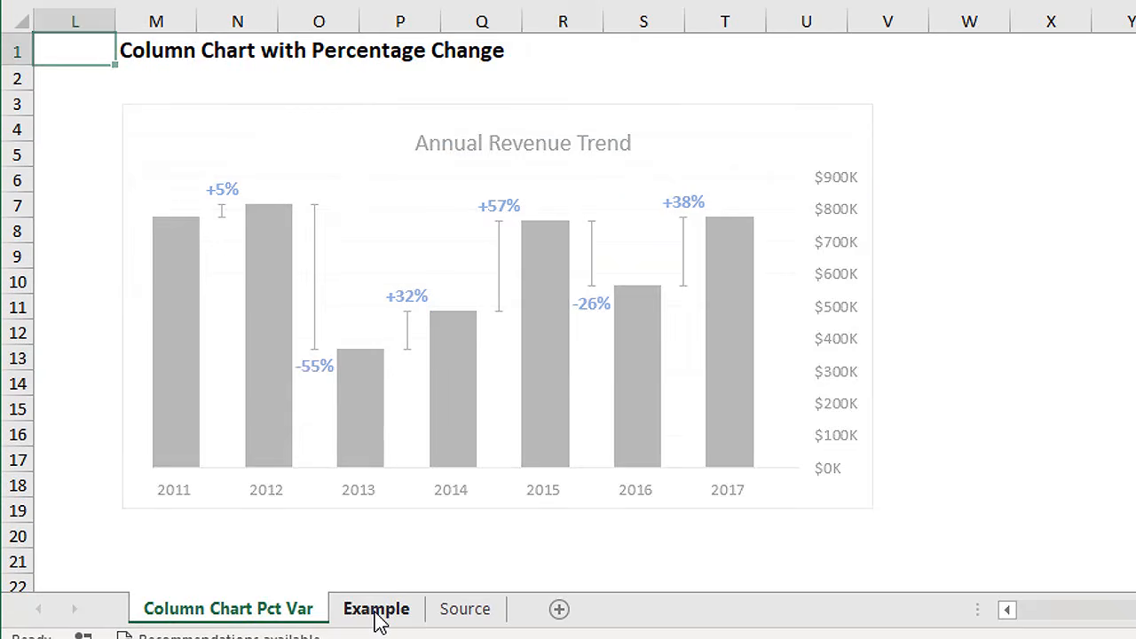
# Step: Open the Example sheet and examine its Year and Amount data plus the Year Label and Revenue $K formulas
pyautogui.click(376, 611)
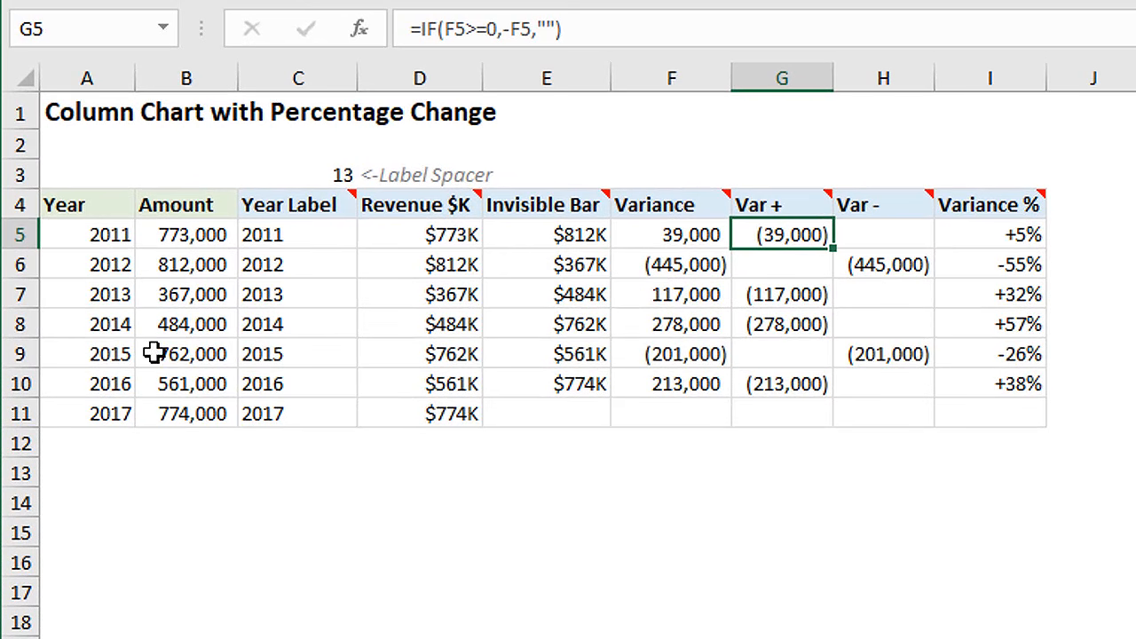
pyautogui.moveTo(94, 234); pyautogui.dragTo(177, 404)
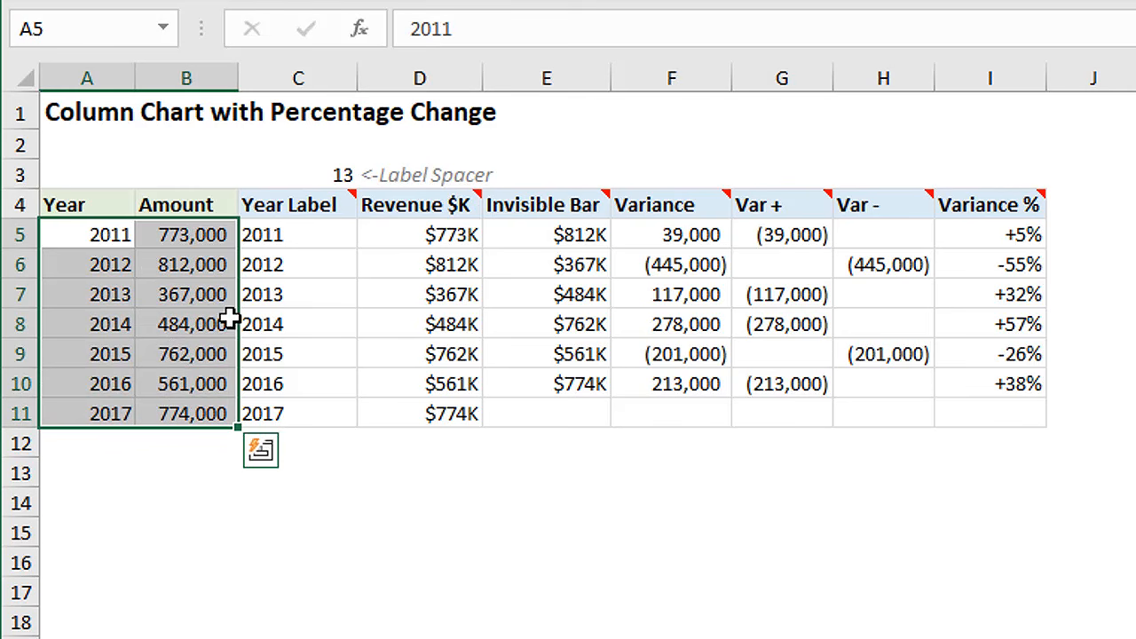
pyautogui.click(302, 238)
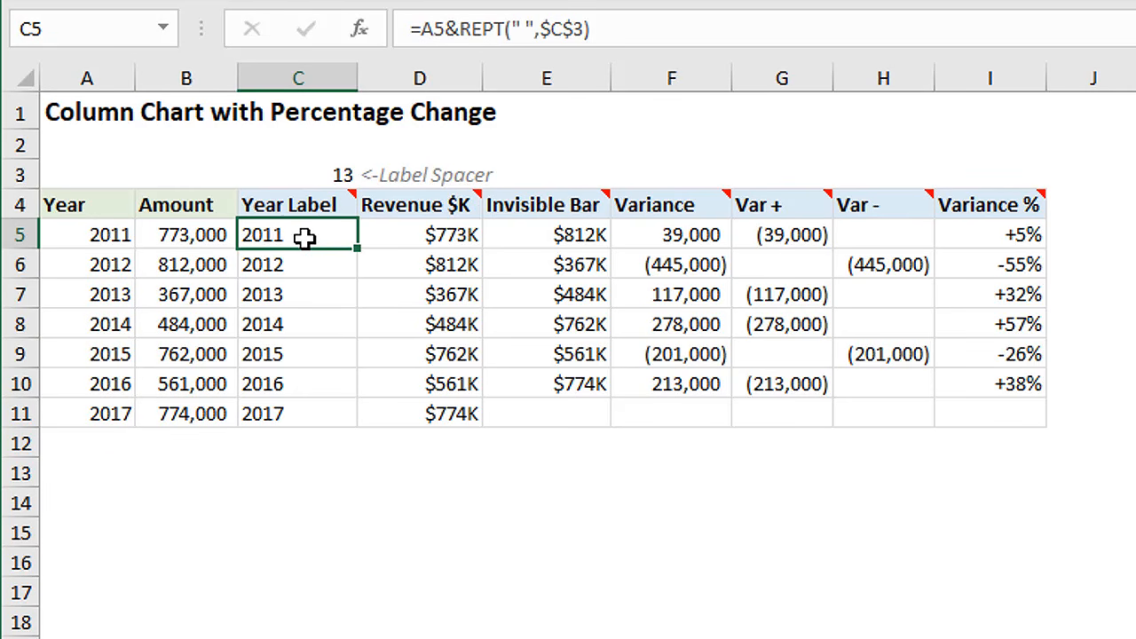
pyautogui.click(403, 235)
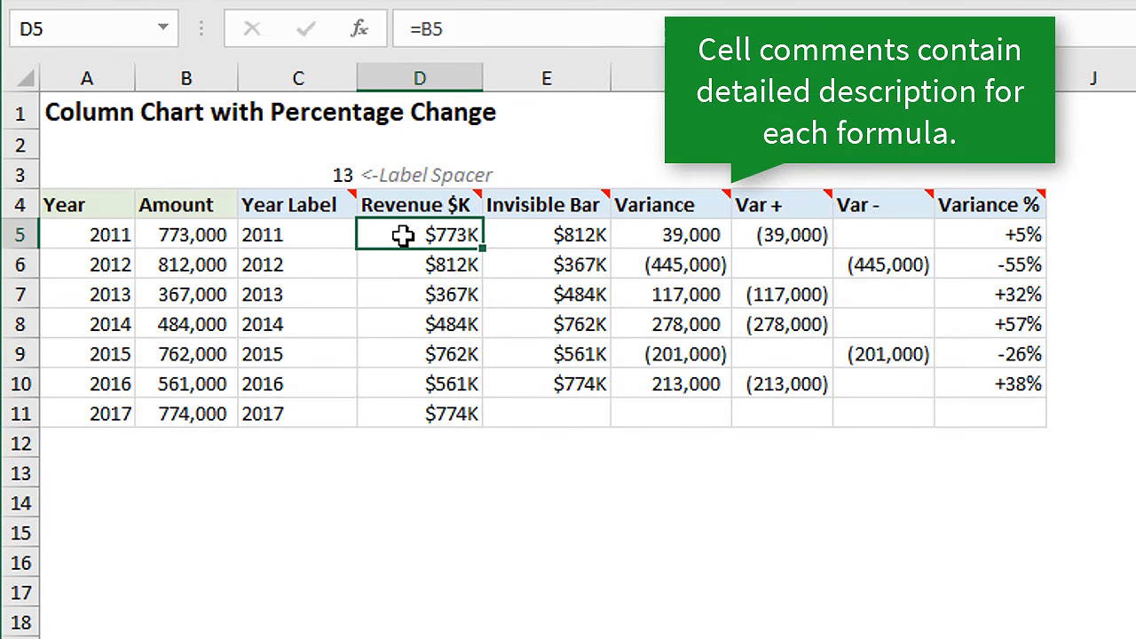
pyautogui.doubleClick(402, 234)
pyautogui.press('Escape')
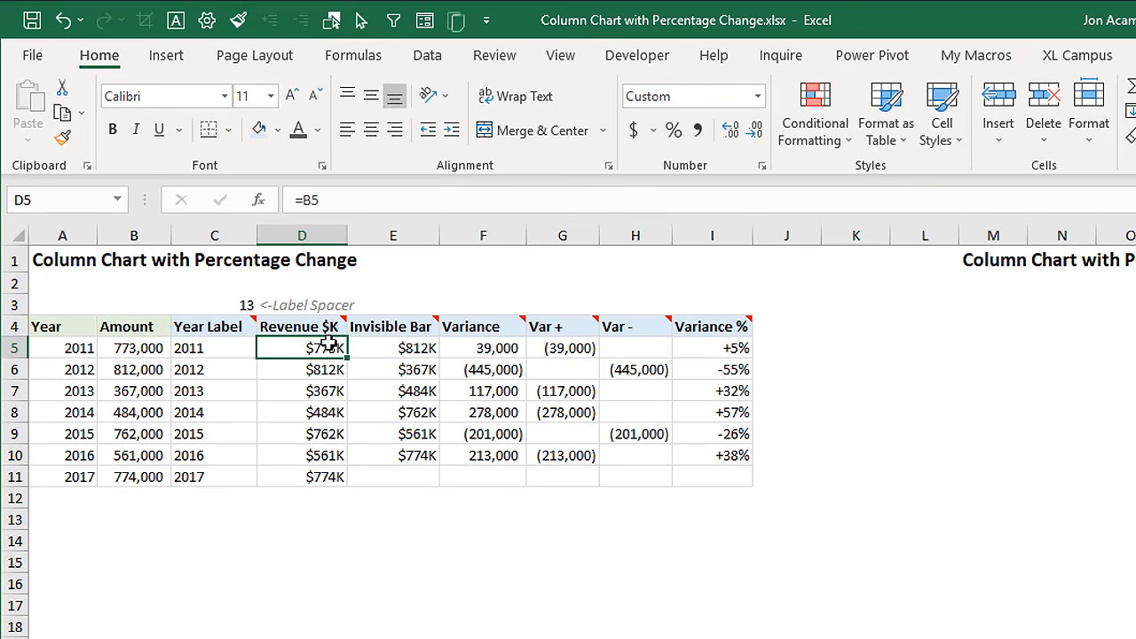
# Step: Insert a 2-D clustered column chart from the Year Label, Revenue $K and Invisible Bar data in C4:E11
pyautogui.moveTo(203, 322)
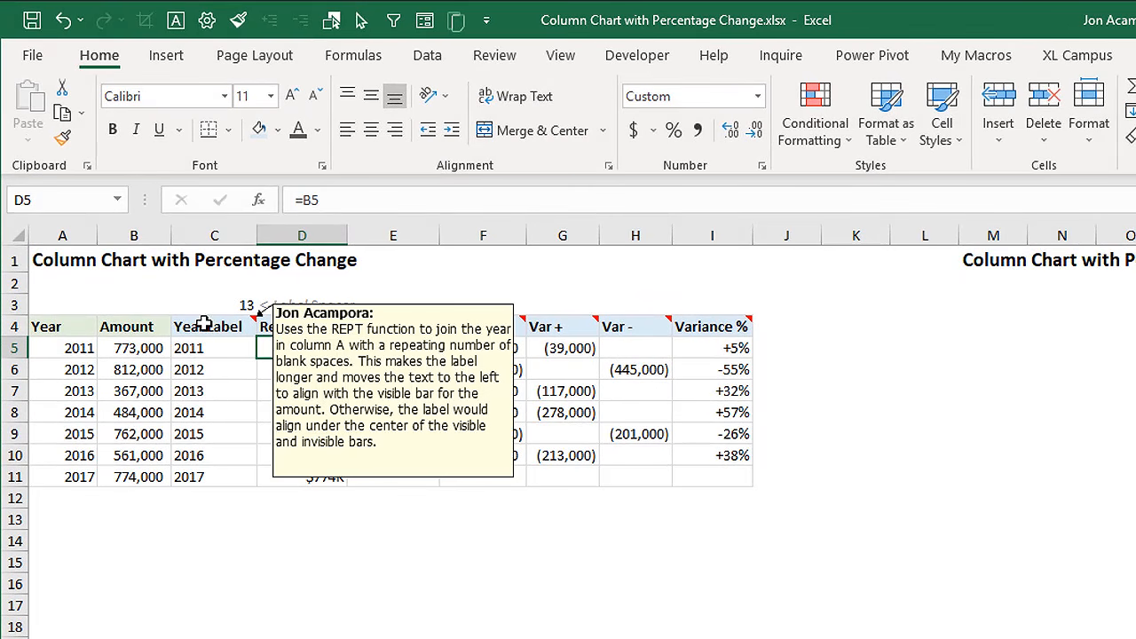
pyautogui.moveTo(203, 323); pyautogui.dragTo(371, 482)
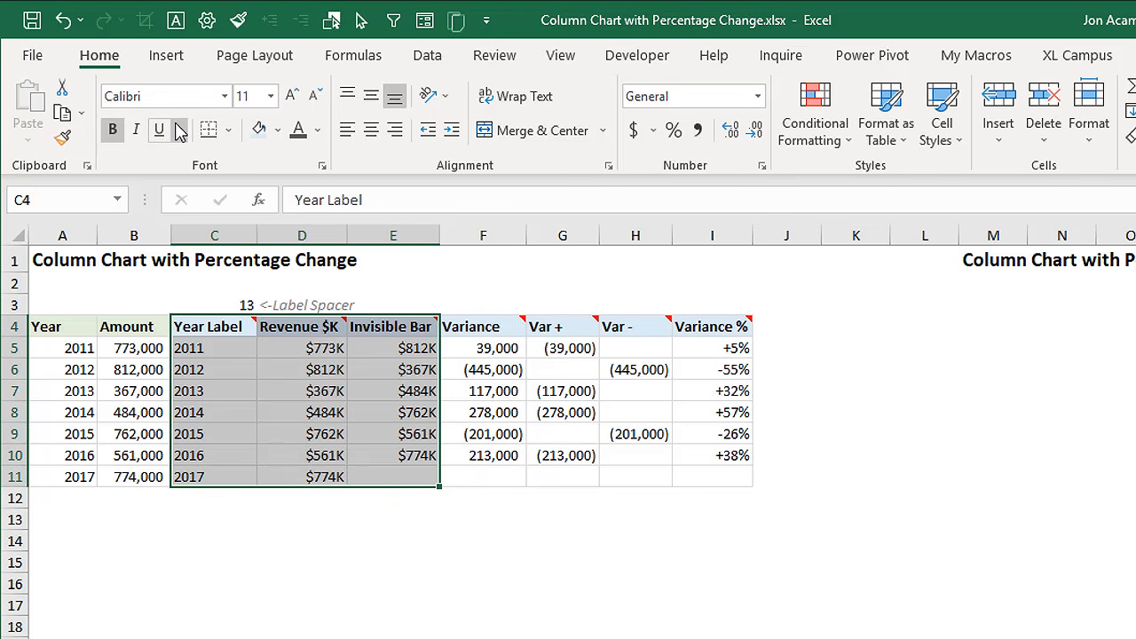
pyautogui.click(166, 63)
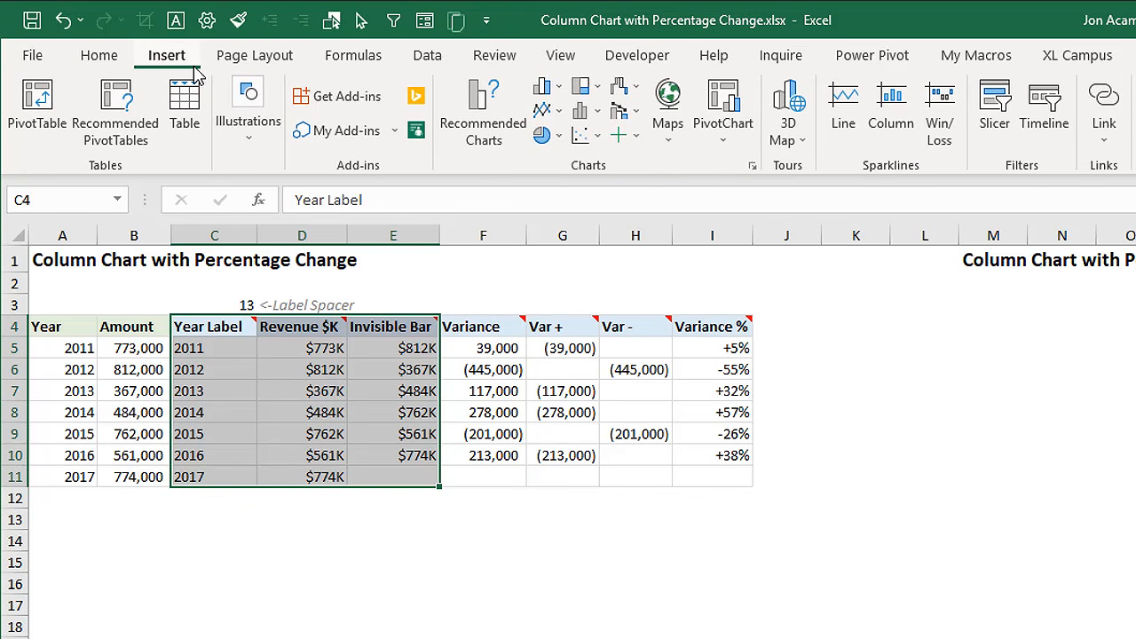
pyautogui.click(549, 90)
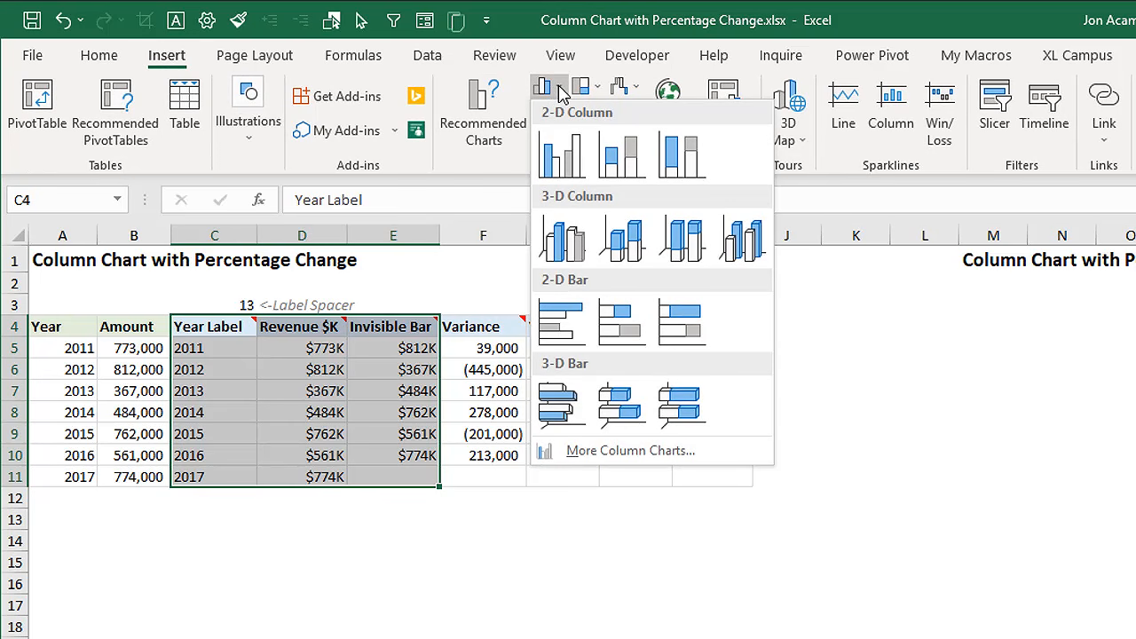
pyautogui.click(560, 164)
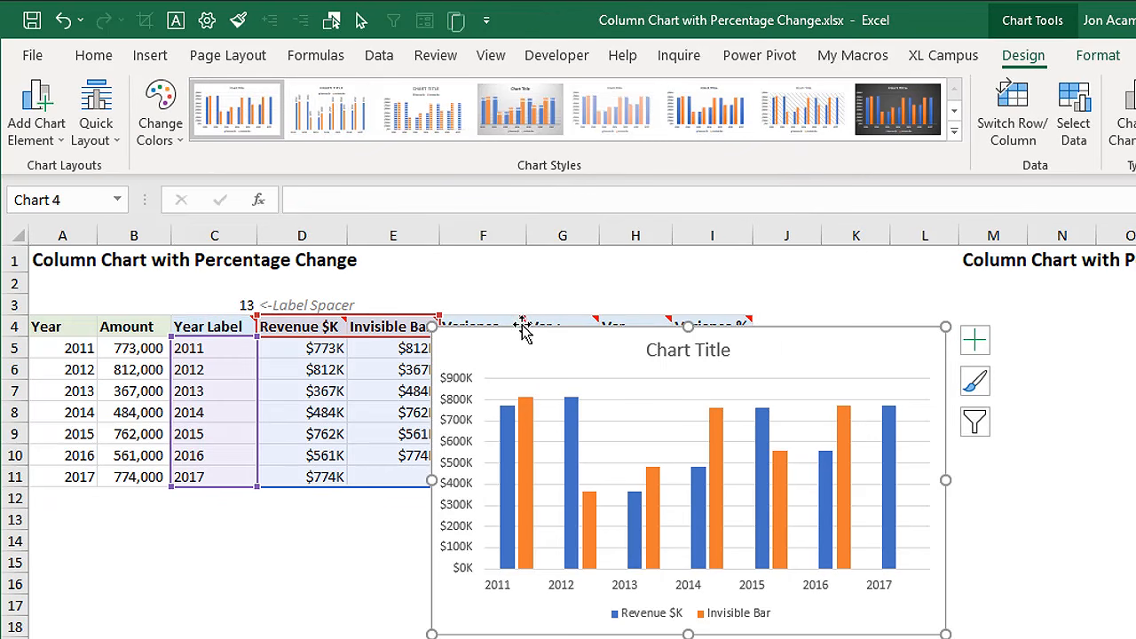
# Step: Move the new chart under the heading in column M and enlarge it to reach about column T
pyautogui.moveTo(524, 330); pyautogui.dragTo(1051, 302)
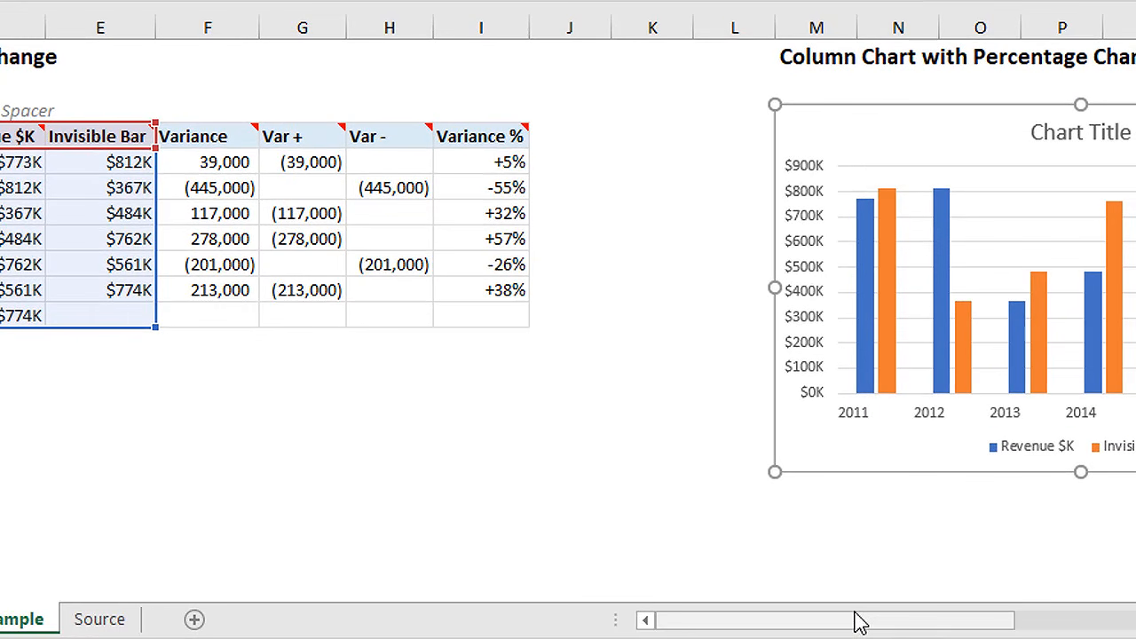
pyautogui.moveTo(859, 621); pyautogui.dragTo(992, 629)
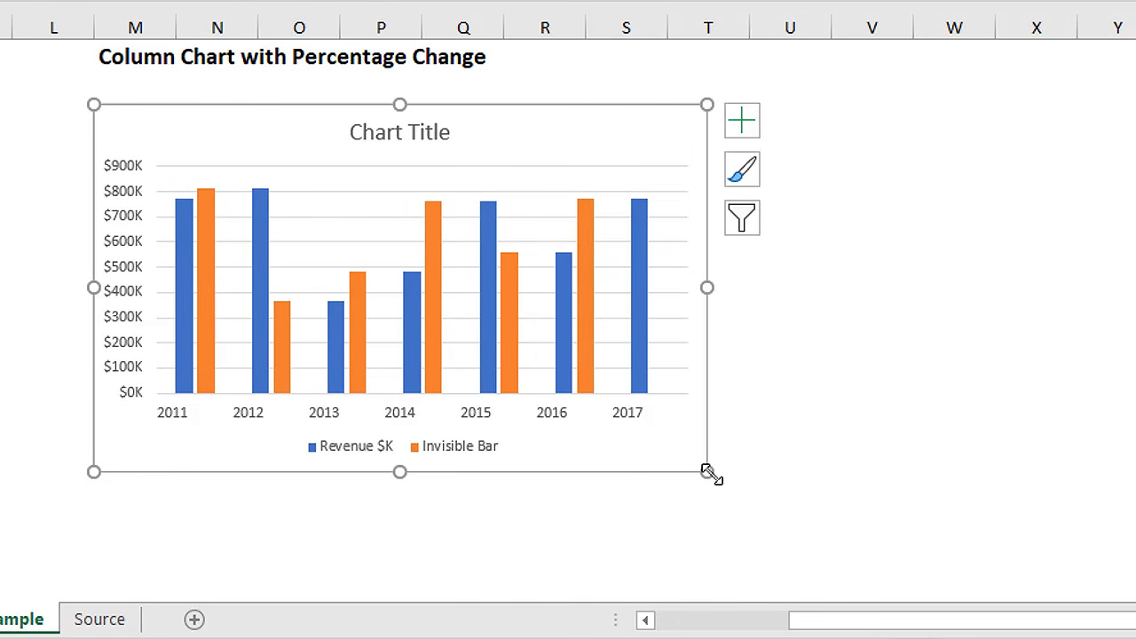
pyautogui.moveTo(708, 471); pyautogui.dragTo(797, 490)
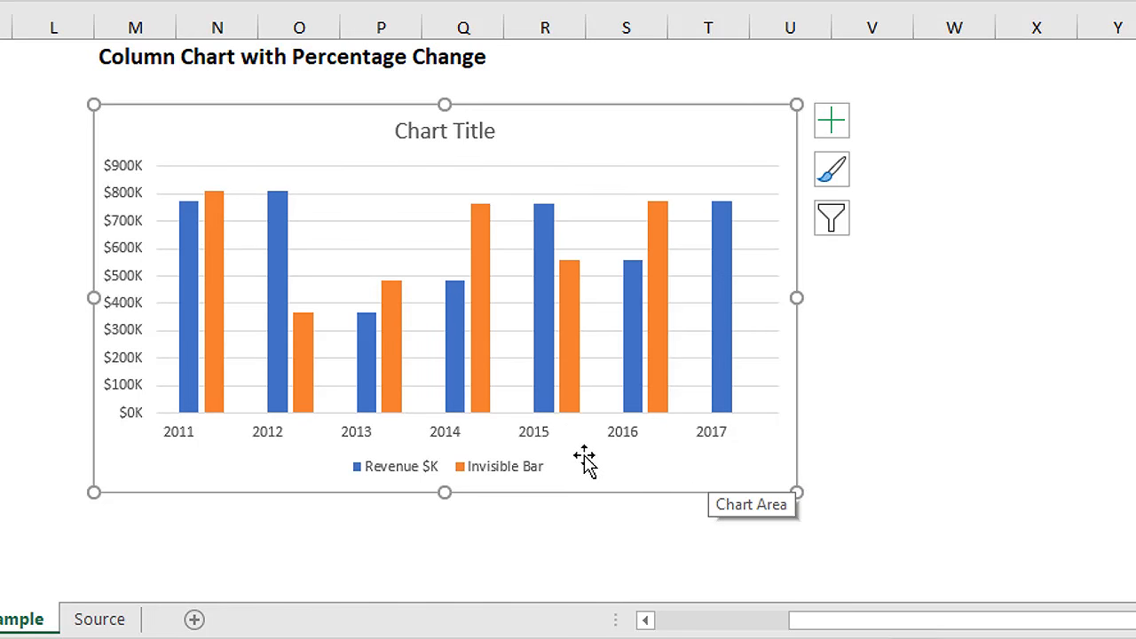
# Step: Delete the legend from the chart
pyautogui.click(501, 472)
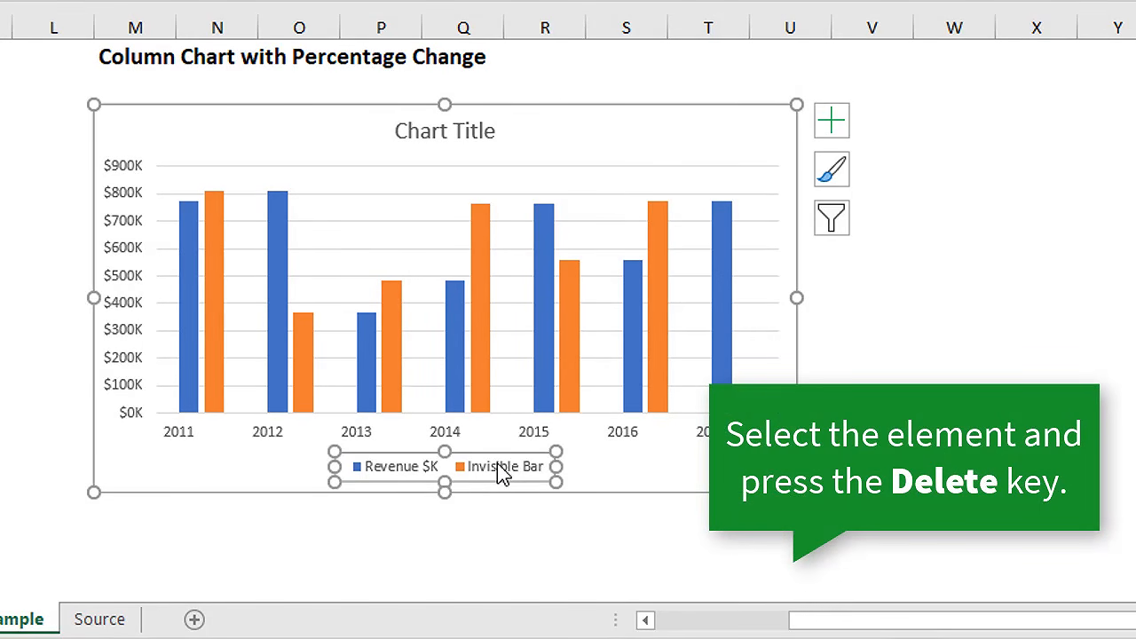
pyautogui.press('Delete')
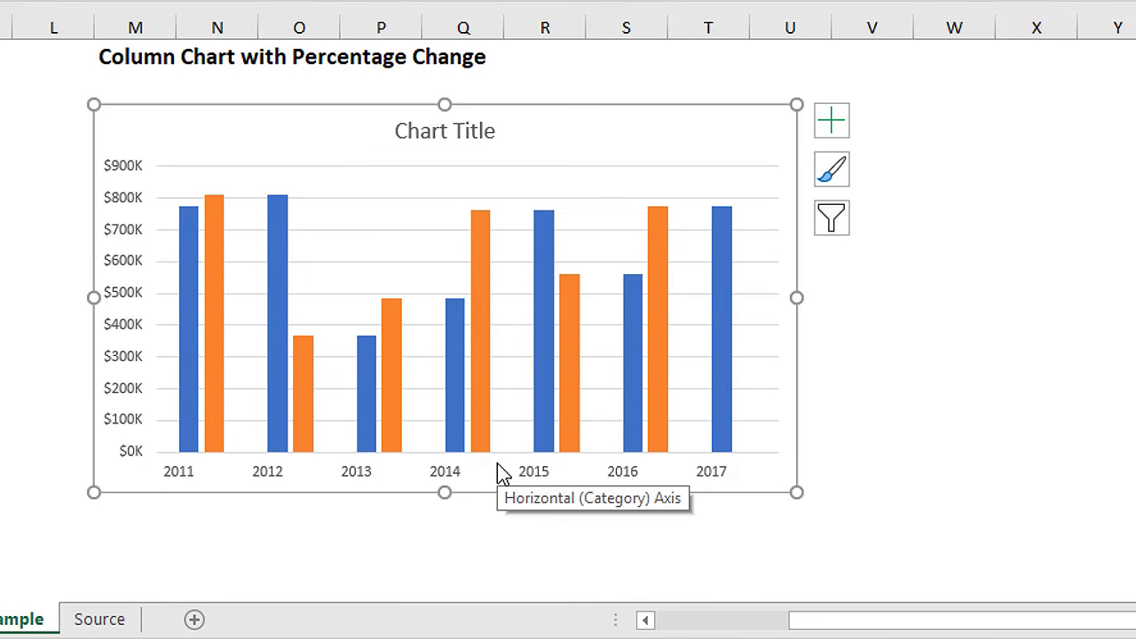
# Step: Add error bars to the Invisible Bar series and open their detailed formatting options
pyautogui.click(219, 294)
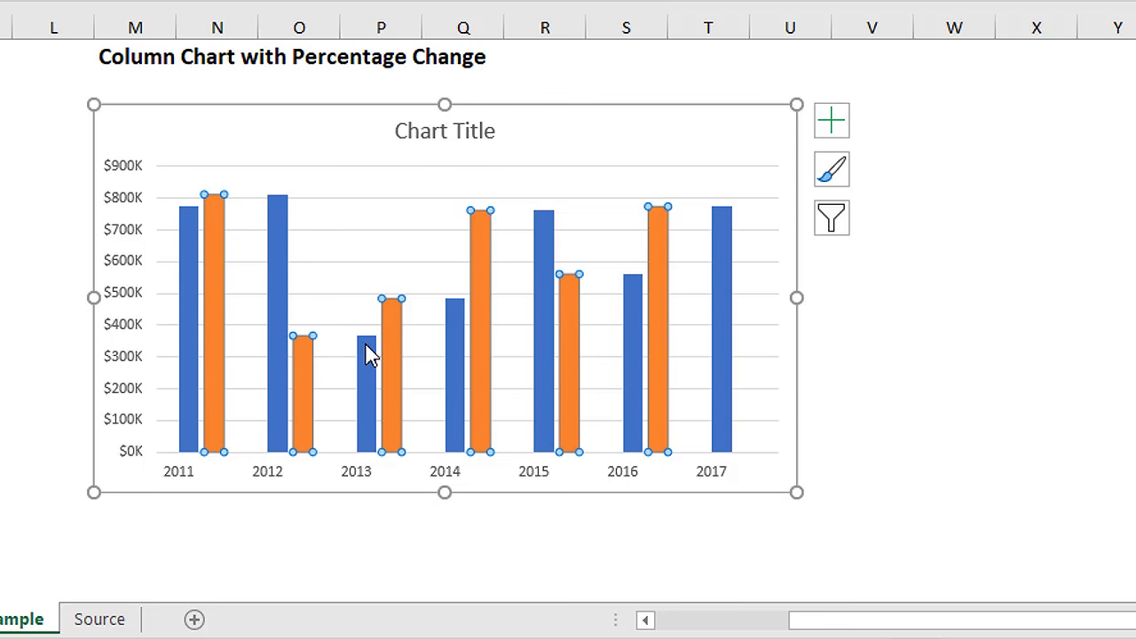
pyautogui.moveTo(223, 253)
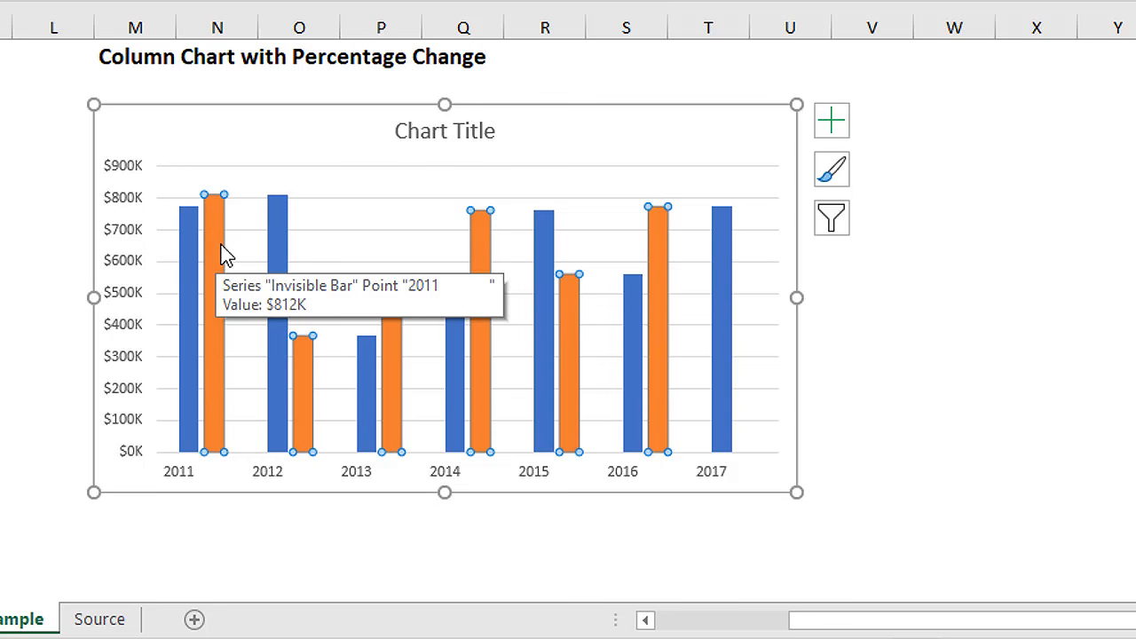
pyautogui.click(830, 126)
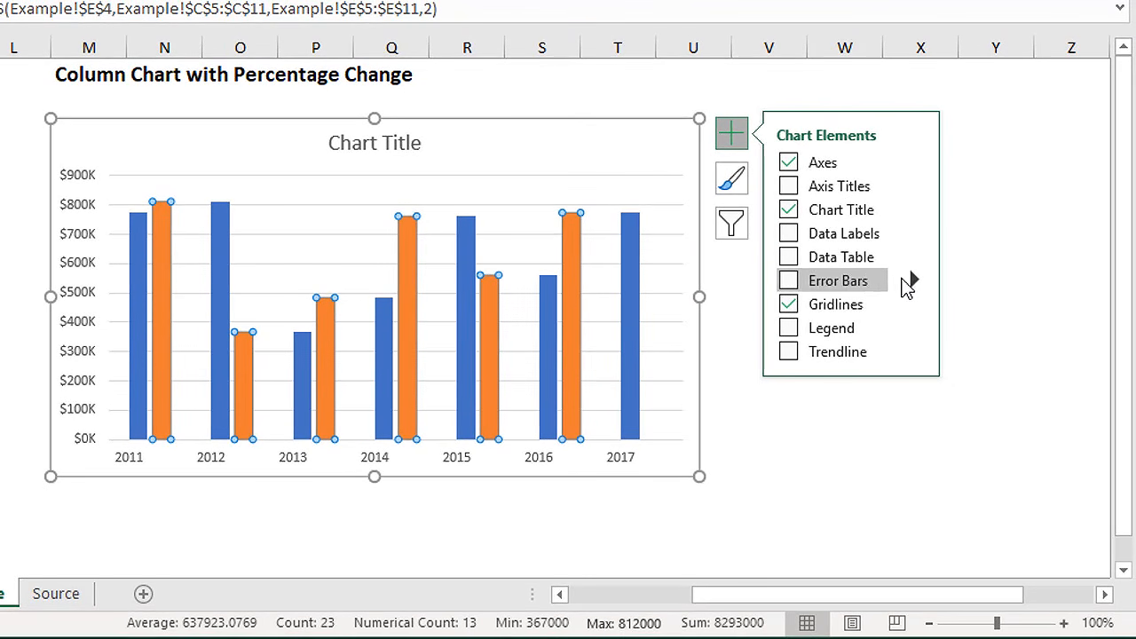
pyautogui.click(914, 283)
pyautogui.click(970, 375)
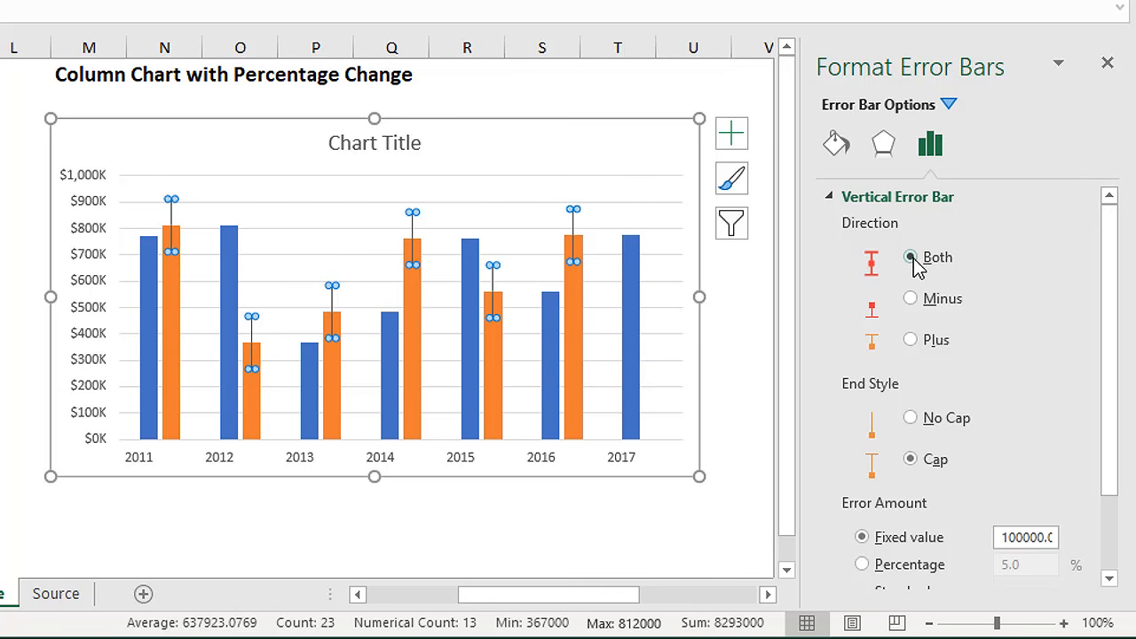
# Step: Switch the error amount to Custom and set the positive error value to the Var + range Example!$G$5:$G$11
pyautogui.moveTo(1108, 275); pyautogui.dragTo(1123, 371)
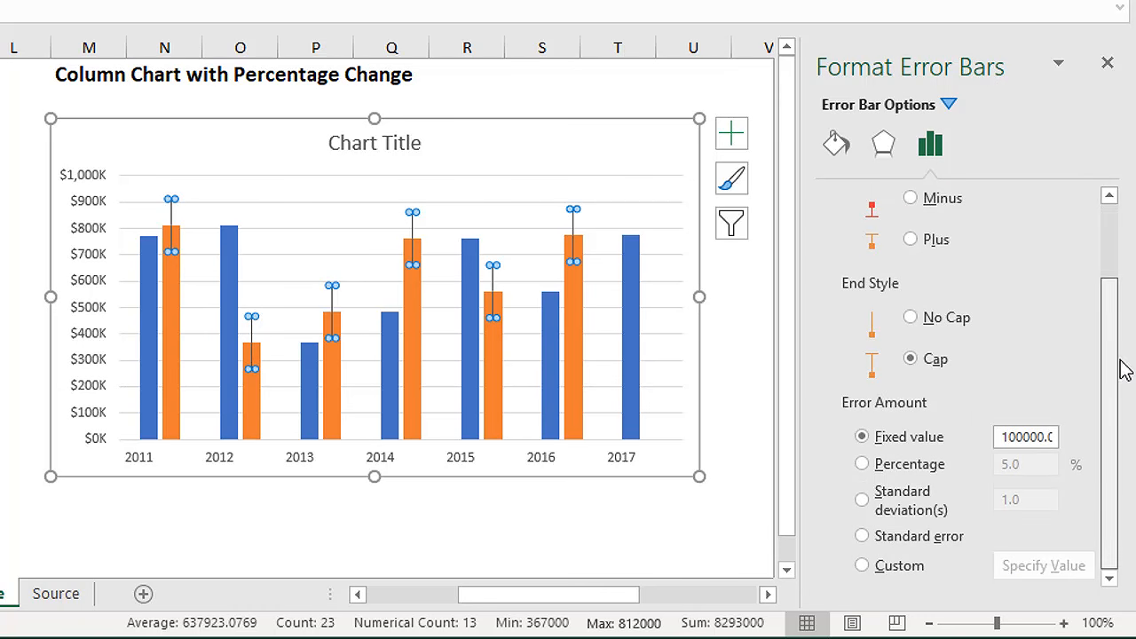
pyautogui.click(863, 566)
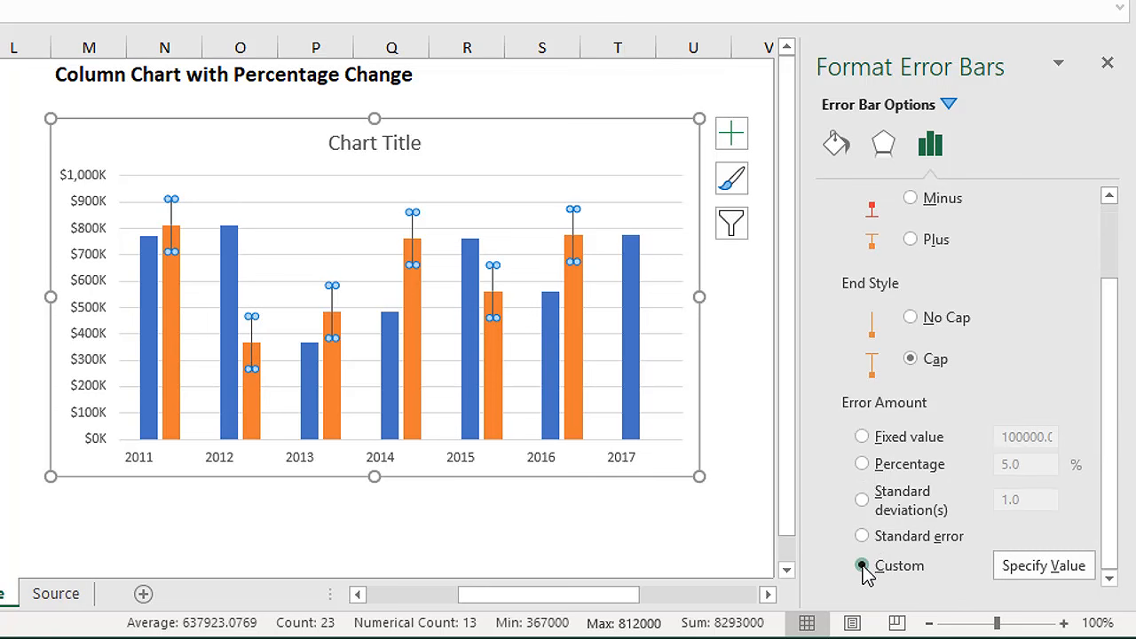
pyautogui.click(1005, 570)
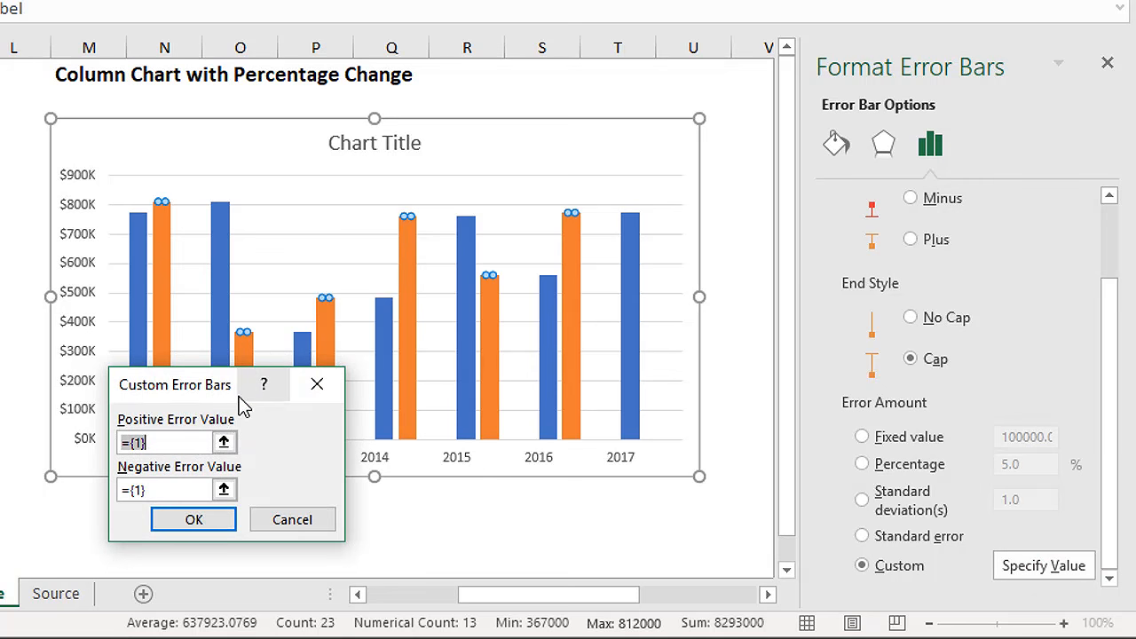
pyautogui.click(224, 443)
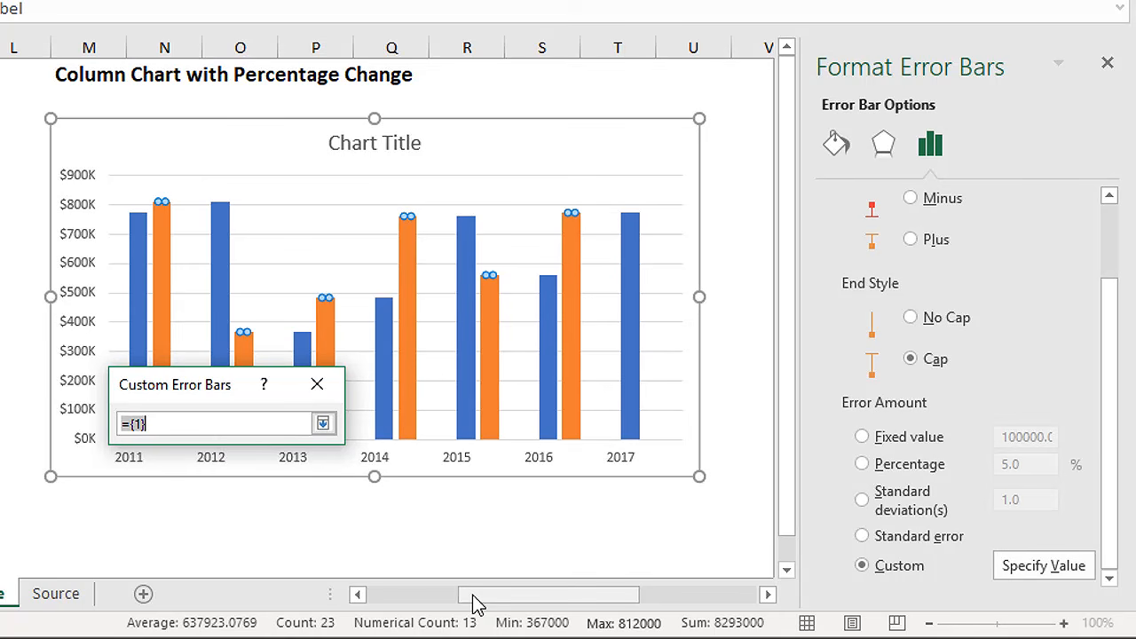
pyautogui.moveTo(471, 600); pyautogui.dragTo(376, 599)
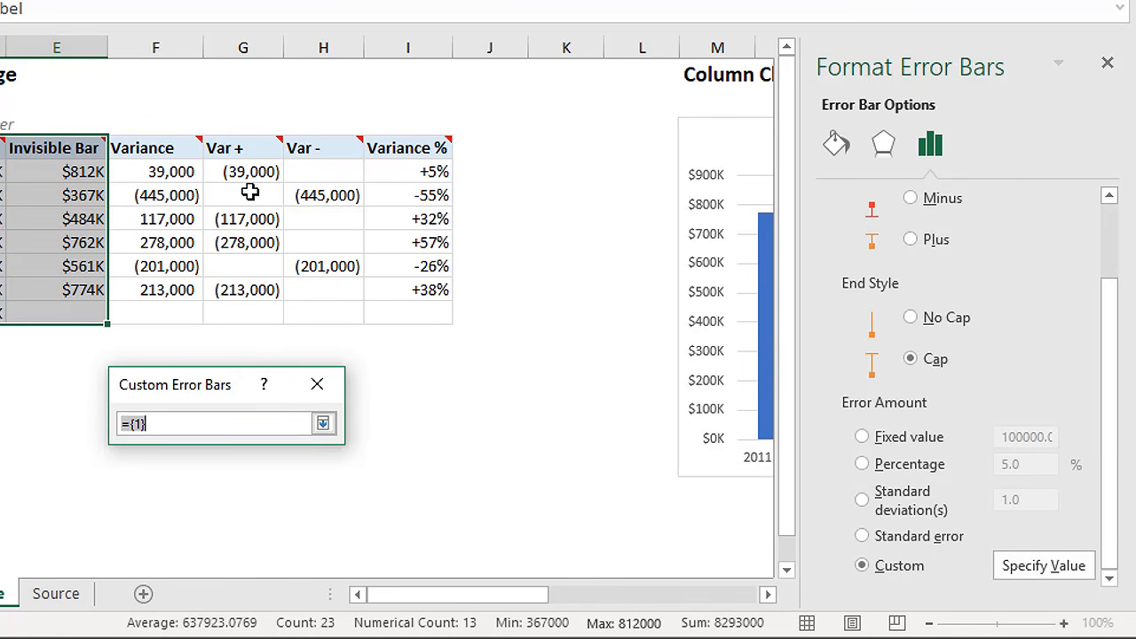
pyautogui.moveTo(247, 170); pyautogui.dragTo(255, 306)
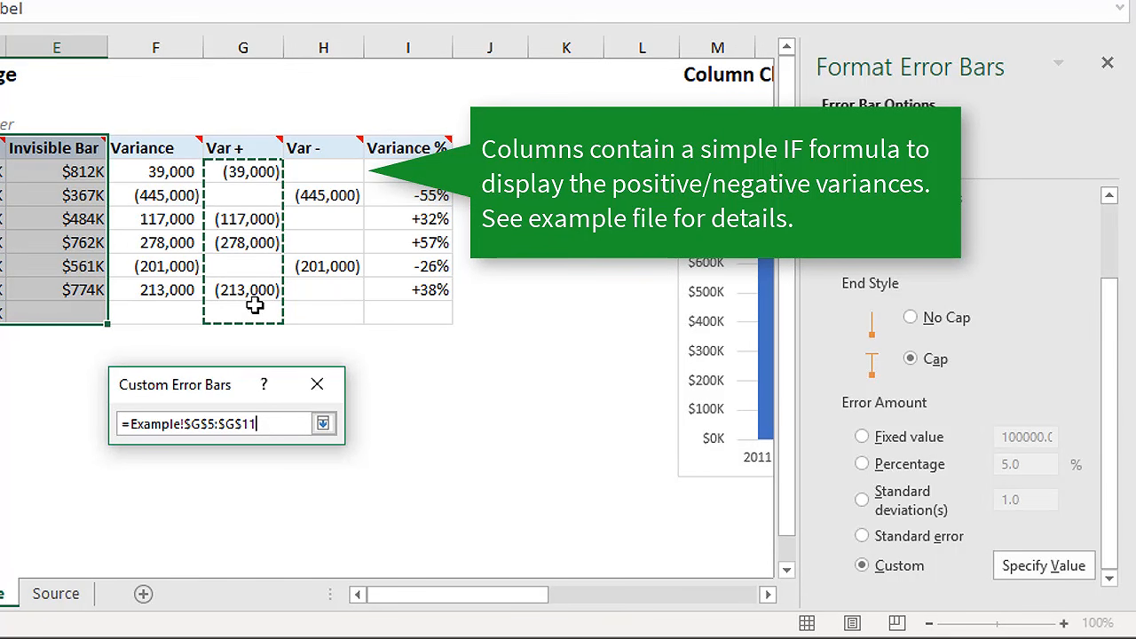
pyautogui.click(322, 423)
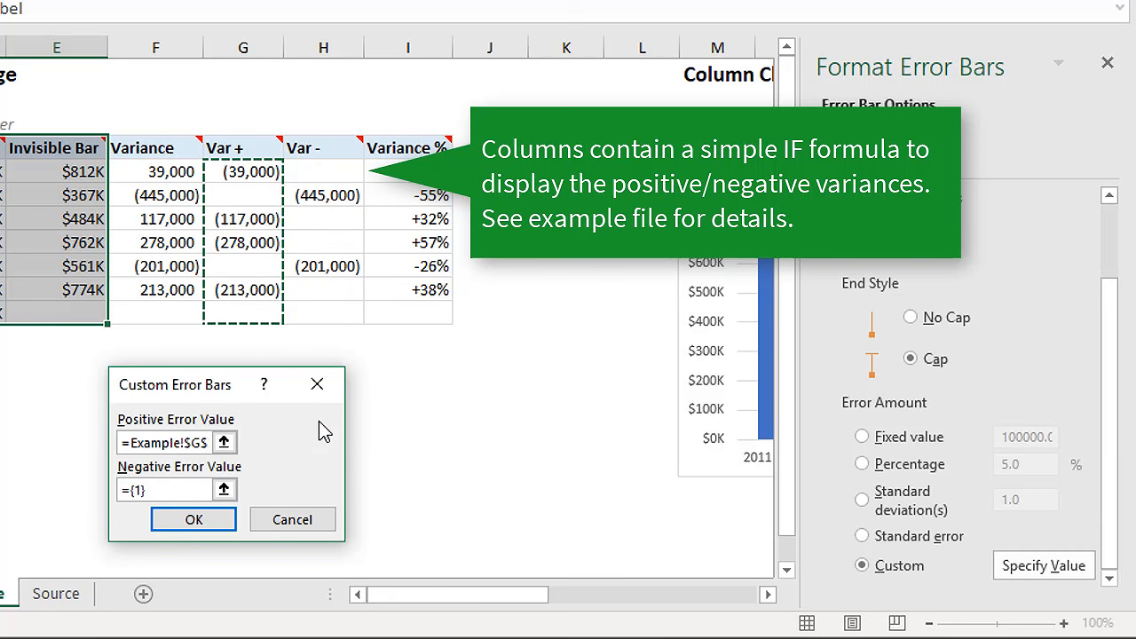
# Step: Set the negative error value to the Var - range Example!$H$5:$H$11 and apply the custom error bars
pyautogui.click(224, 489)
pyautogui.click(322, 170)
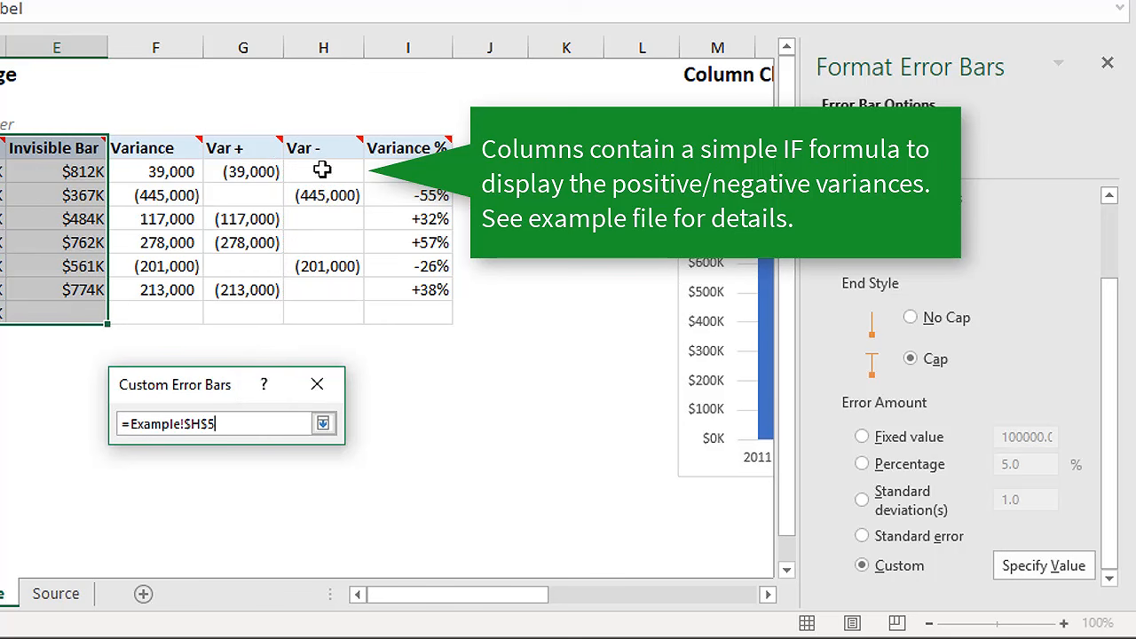
pyautogui.moveTo(322, 168); pyautogui.dragTo(315, 304)
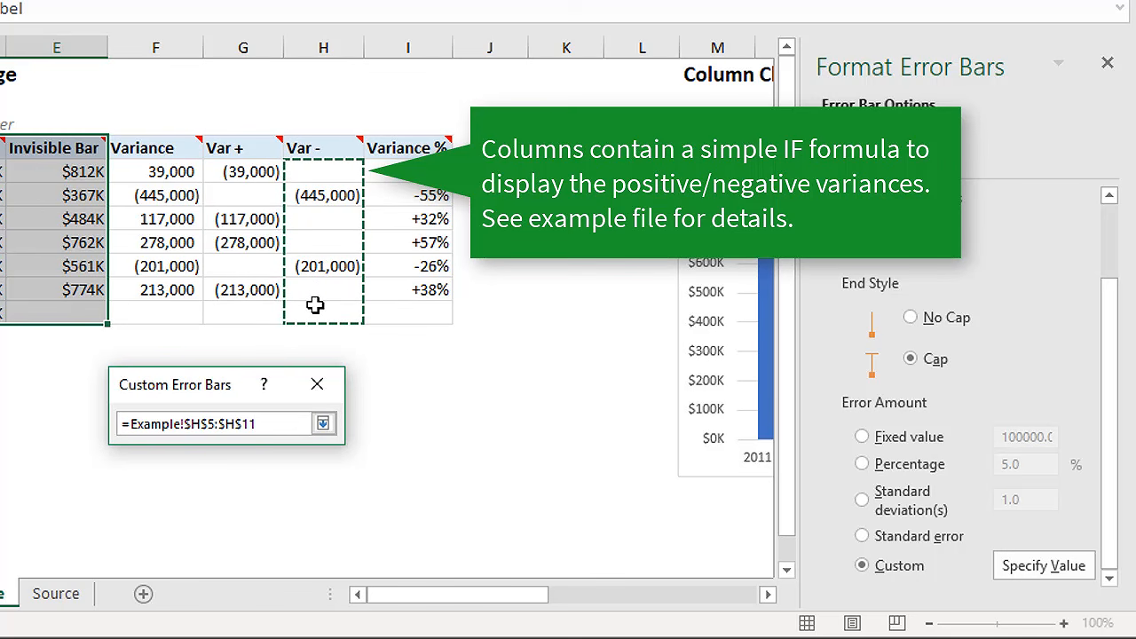
pyautogui.click(322, 423)
pyautogui.click(203, 522)
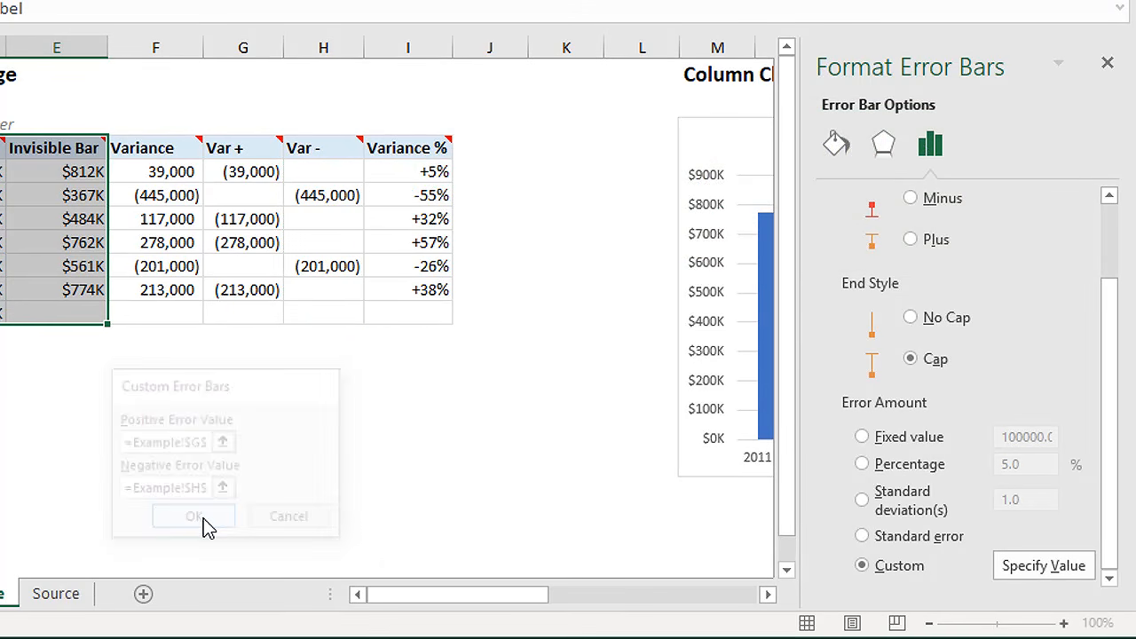
pyautogui.moveTo(378, 604); pyautogui.dragTo(532, 604)
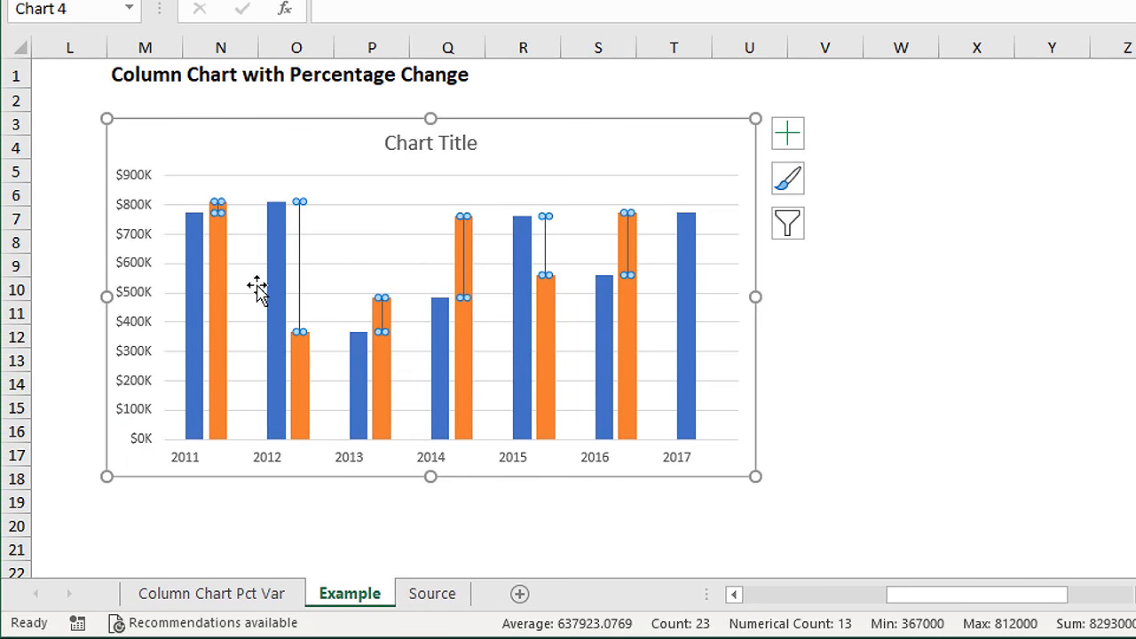
pyautogui.click(258, 292)
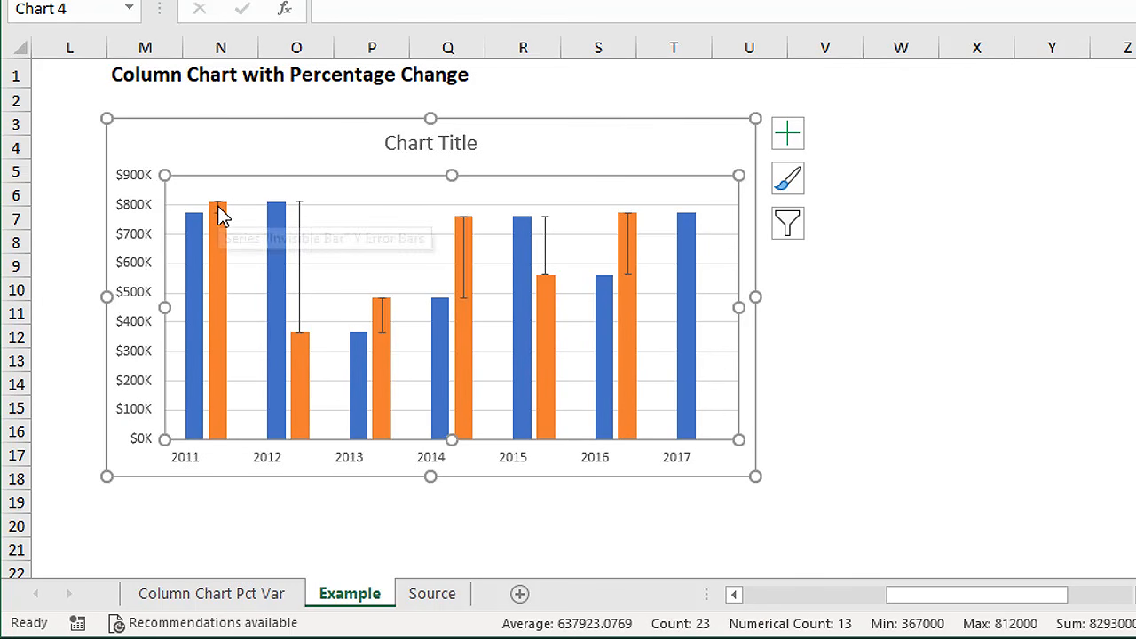
pyautogui.moveTo(221, 223)
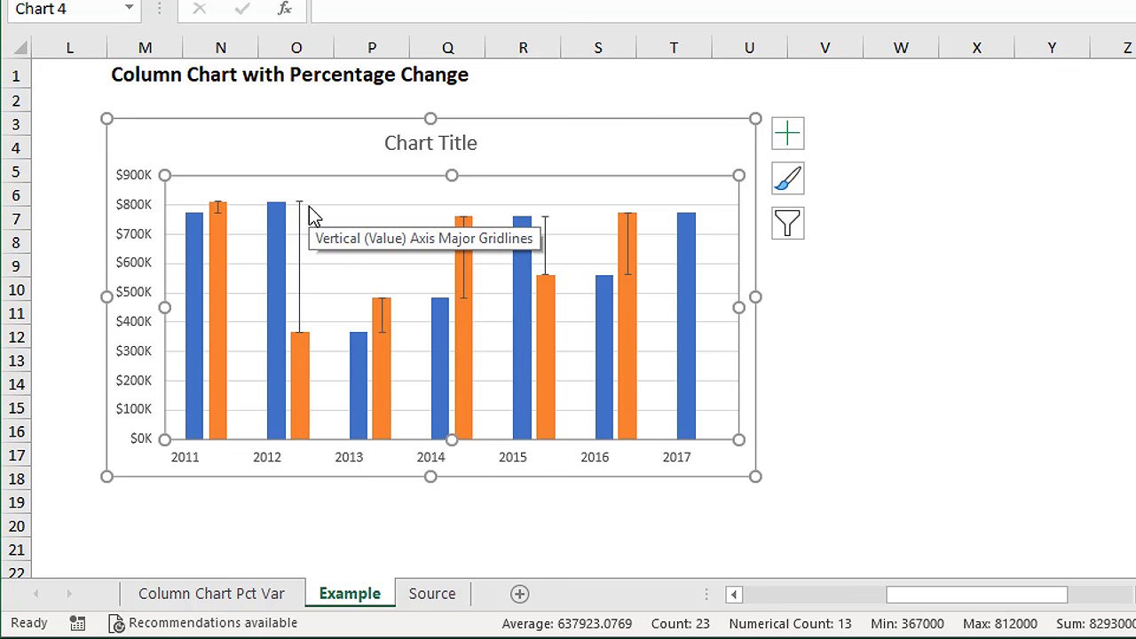
# Step: Set the Revenue series' overlap to 0% and its gap width to 0%
pyautogui.click(279, 279)
pyautogui.rightClick(279, 279)
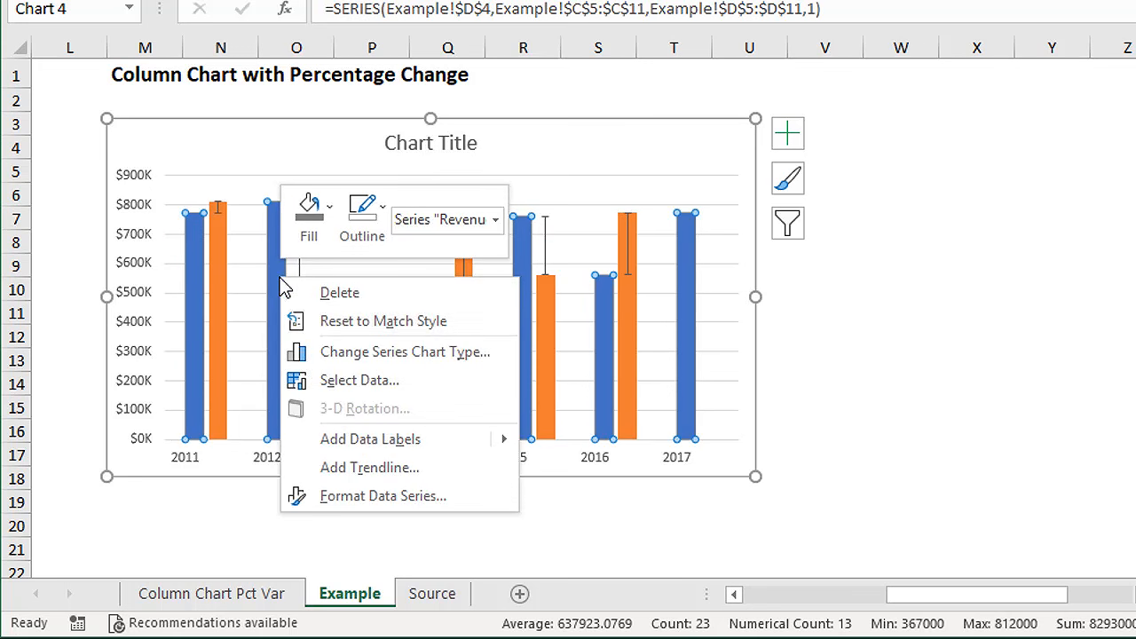
pyautogui.click(351, 497)
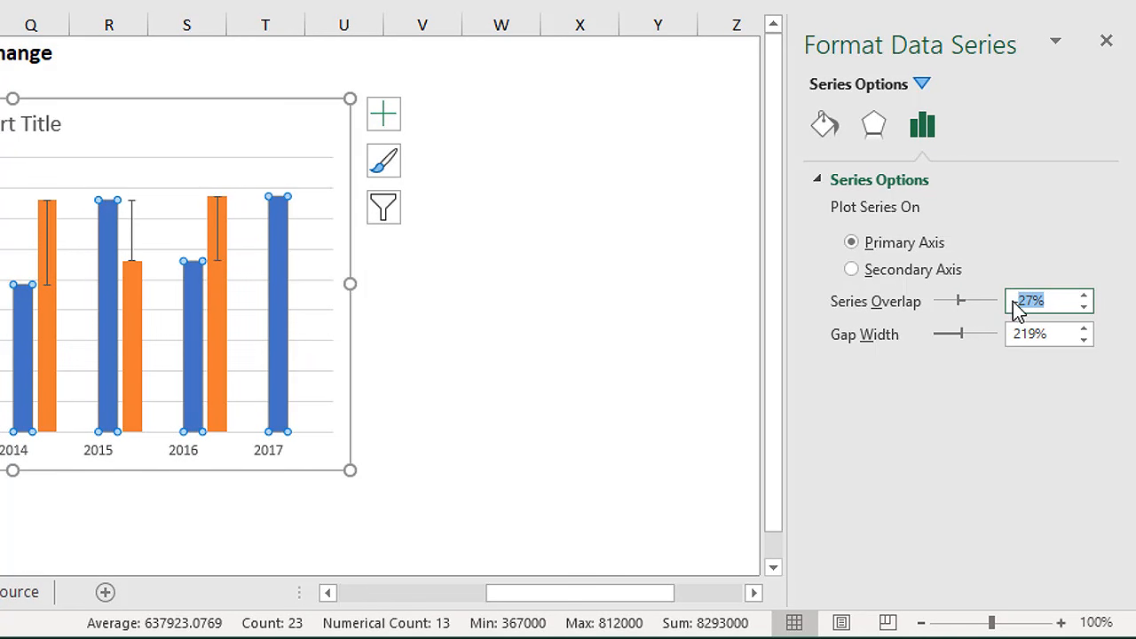
pyautogui.press('BackSpace')
pyautogui.write('0')
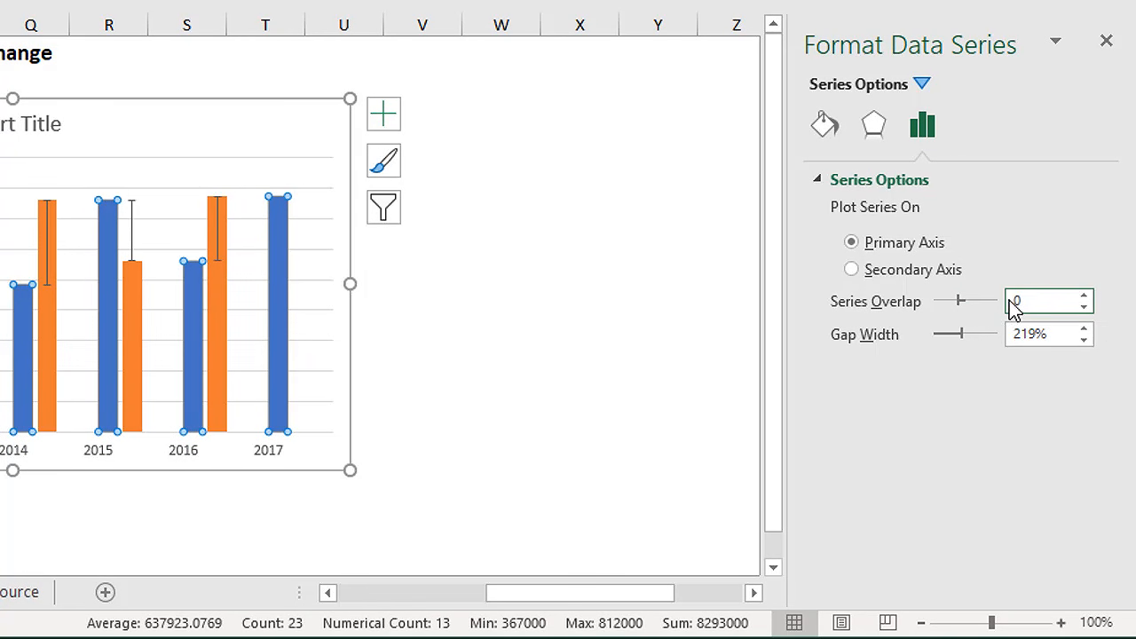
pyautogui.moveTo(1043, 337); pyautogui.dragTo(1014, 331)
pyautogui.press('BackSpace')
pyautogui.write('0')
pyautogui.press('Return')
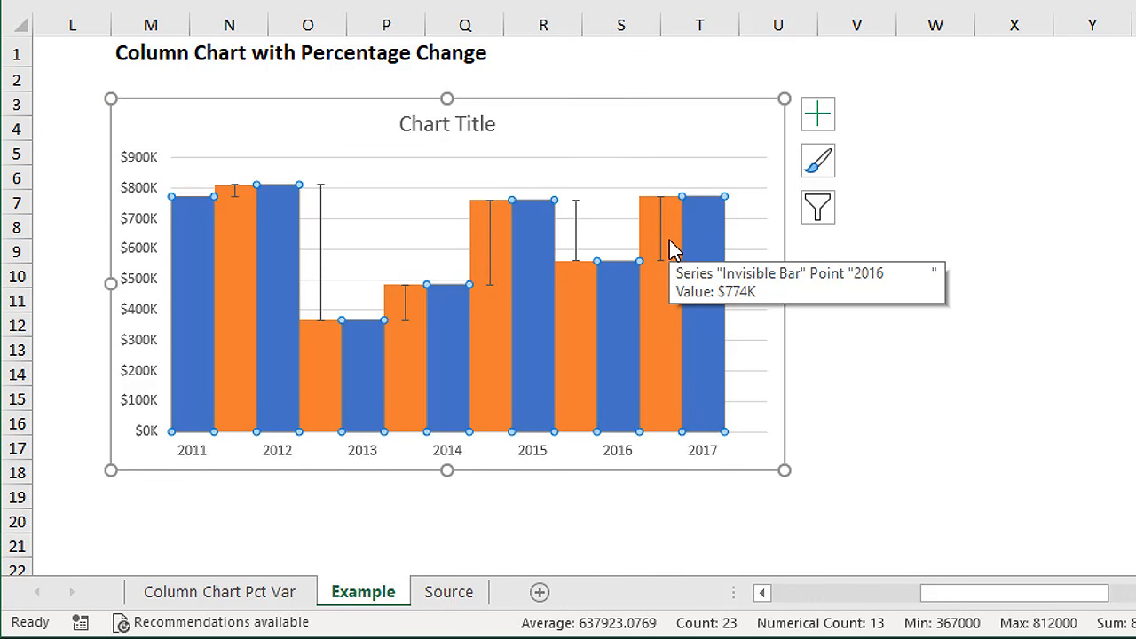
# Step: Remove the fill from the orange Invisible Bar series and deselect the chart
pyautogui.click(658, 321)
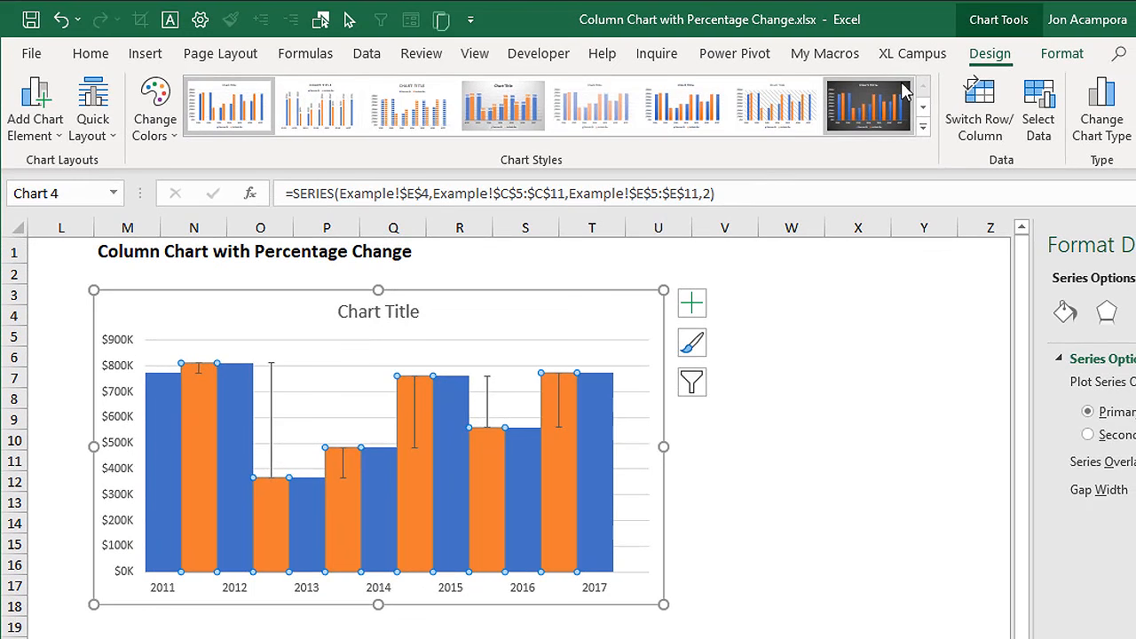
pyautogui.click(1062, 55)
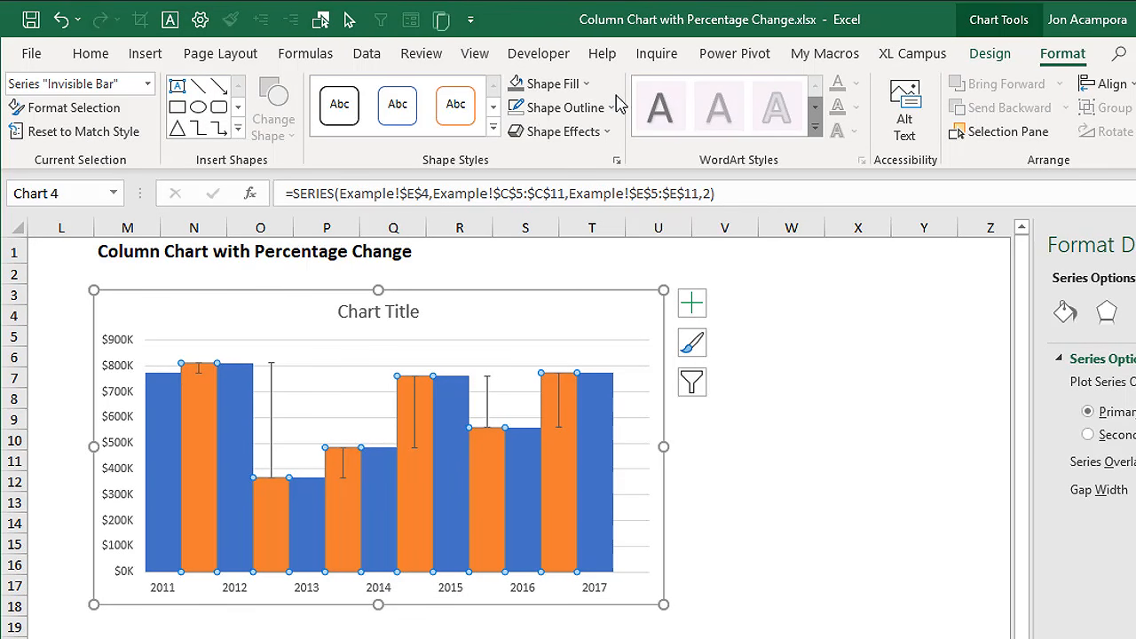
pyautogui.click(586, 84)
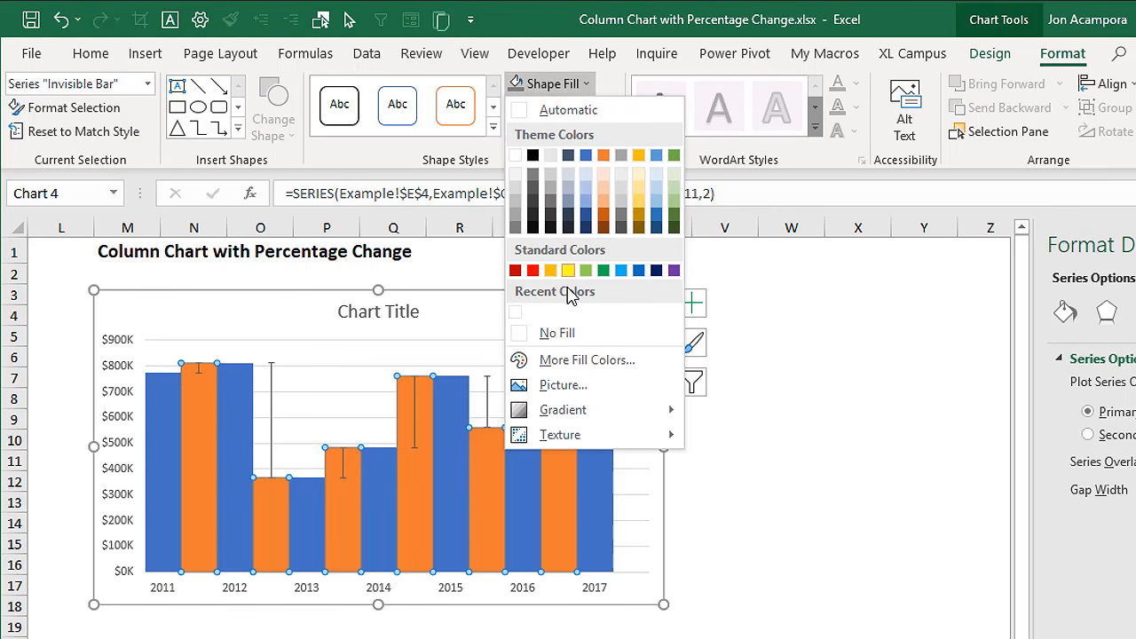
pyautogui.click(558, 334)
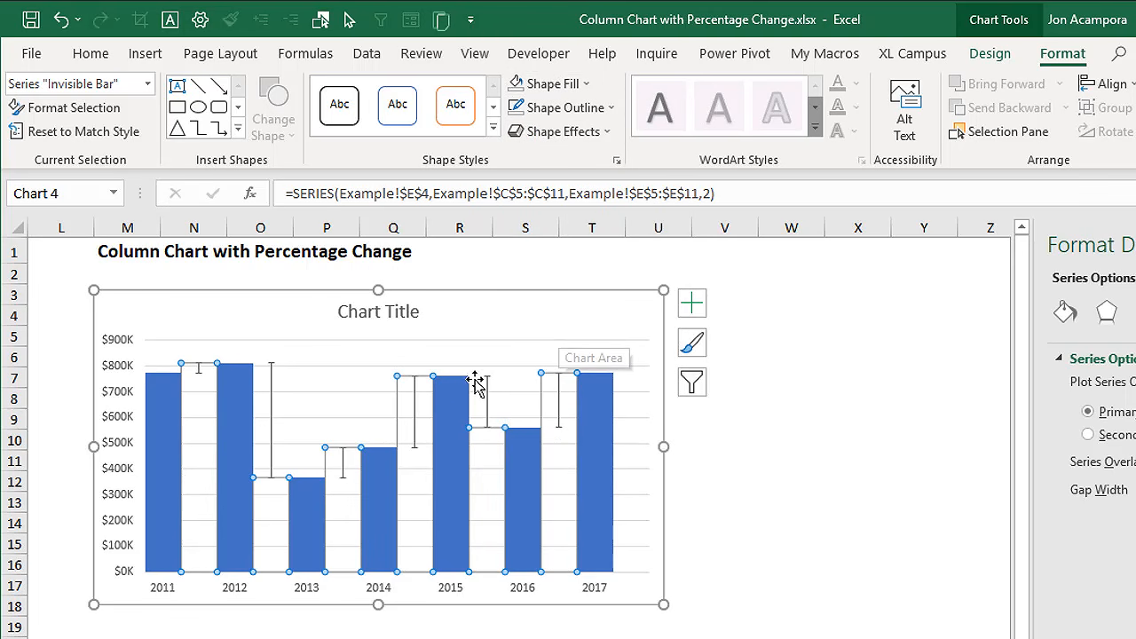
pyautogui.click(434, 626)
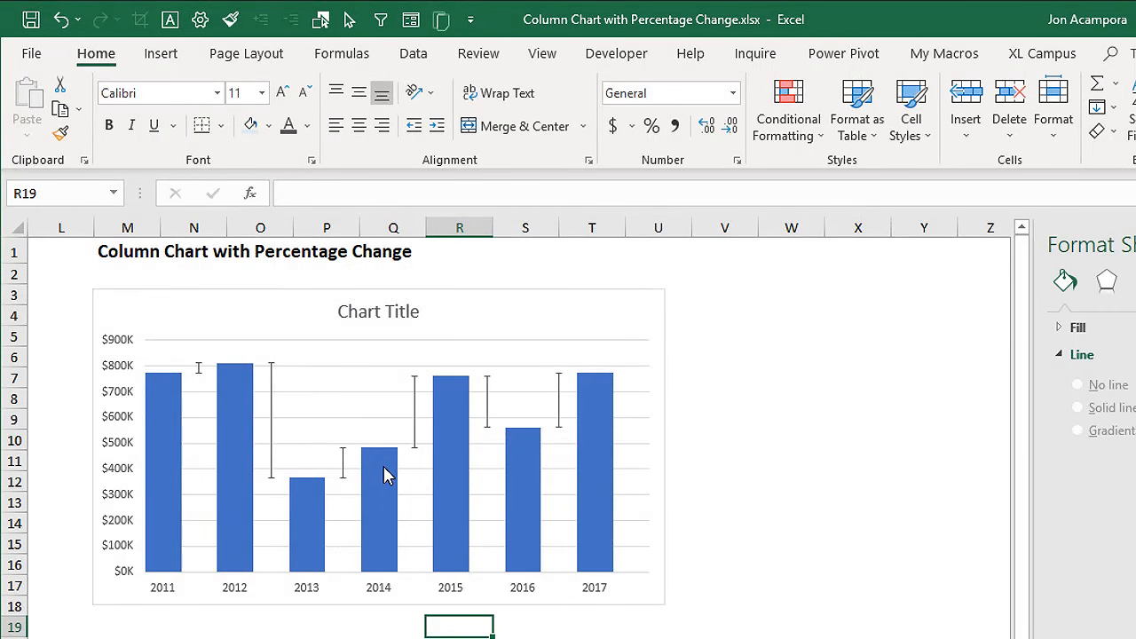
# Step: Select the Invisible Bar series by name, add data labels to it and open their detailed label options
pyautogui.click(411, 467)
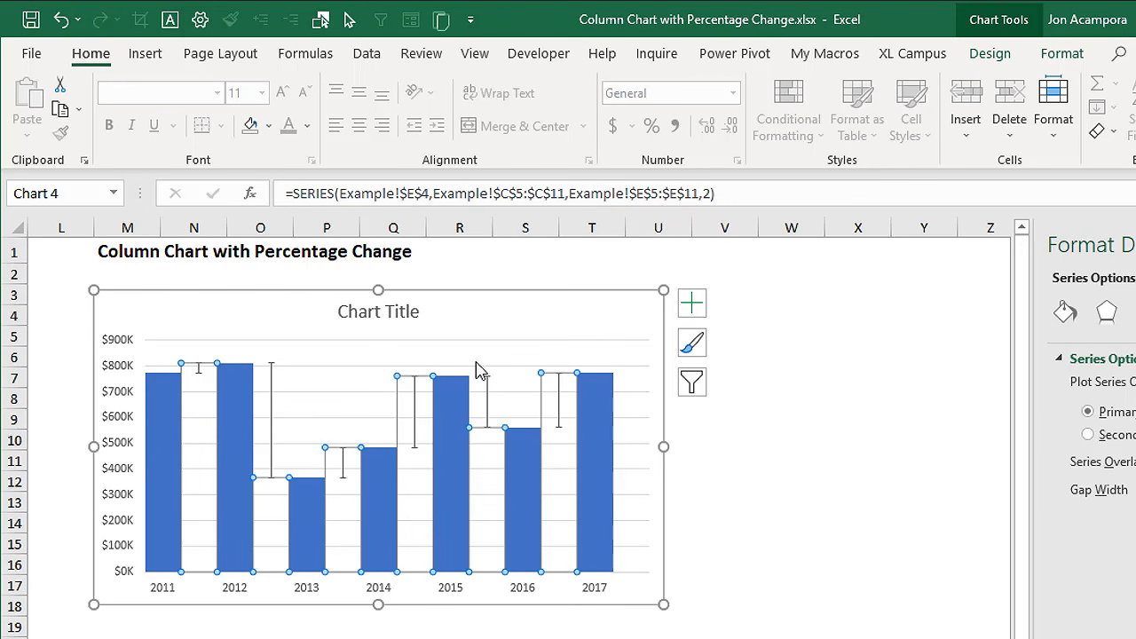
pyautogui.click(1052, 55)
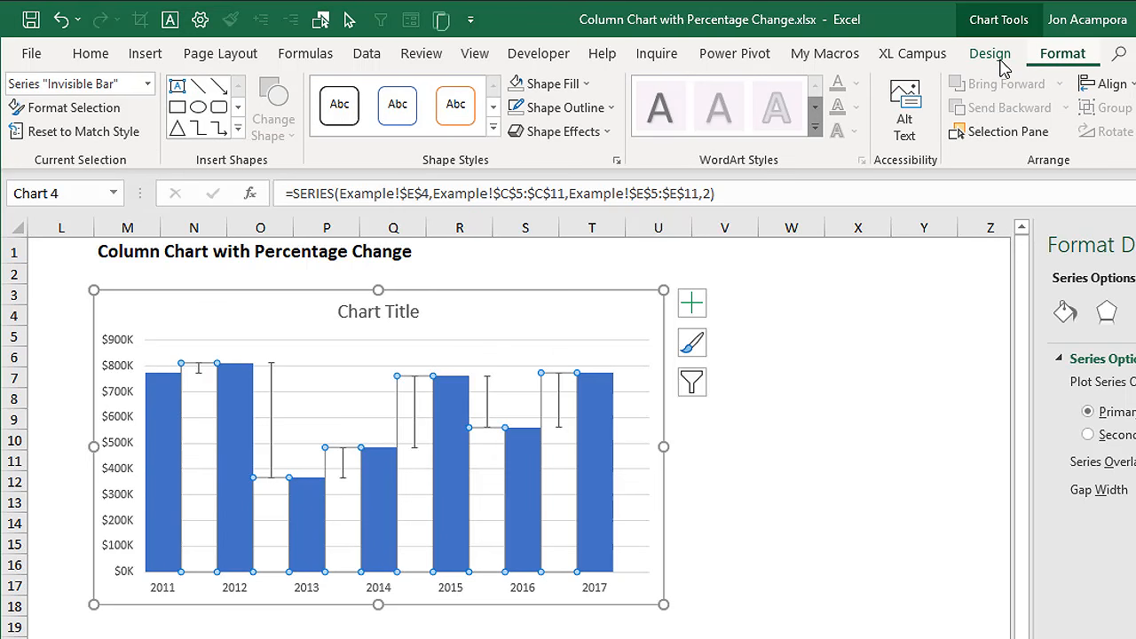
pyautogui.click(147, 83)
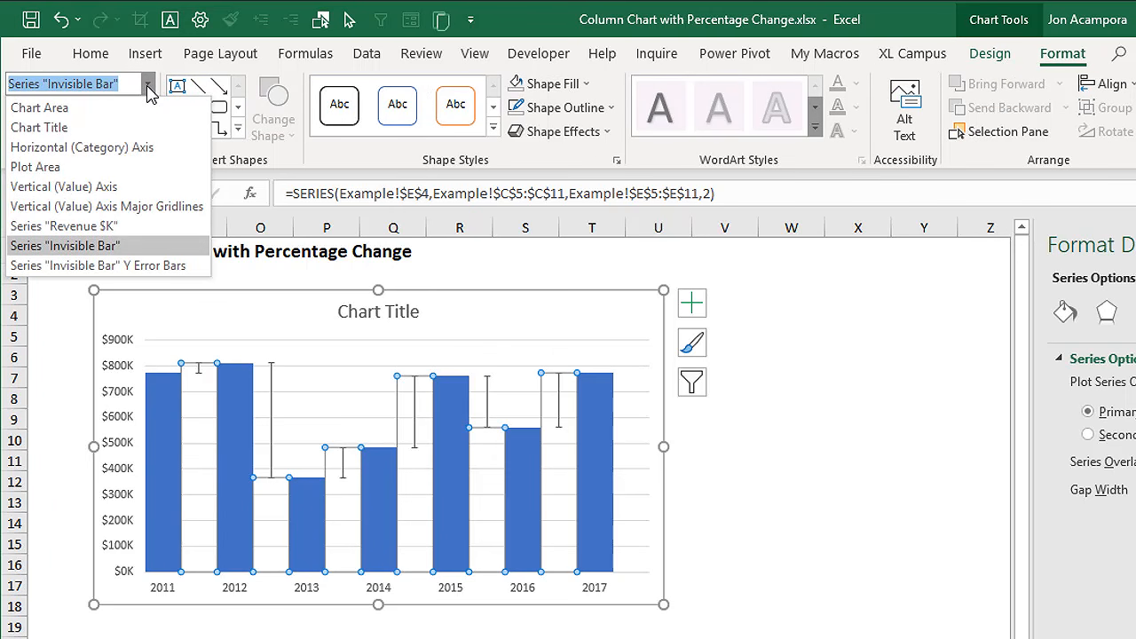
pyautogui.click(83, 246)
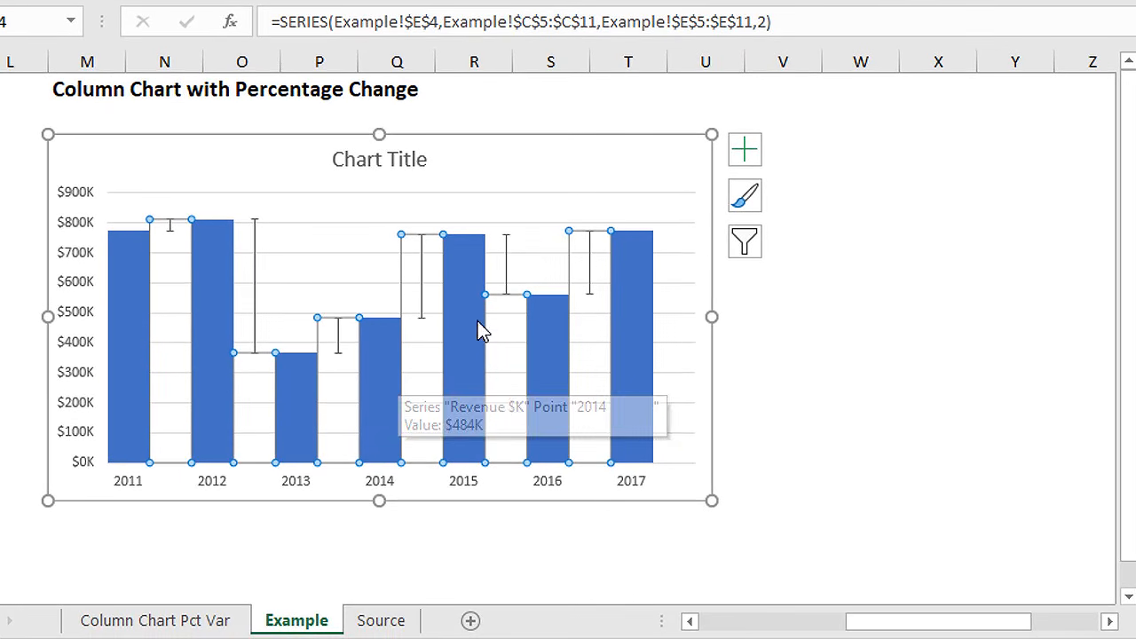
pyautogui.click(750, 156)
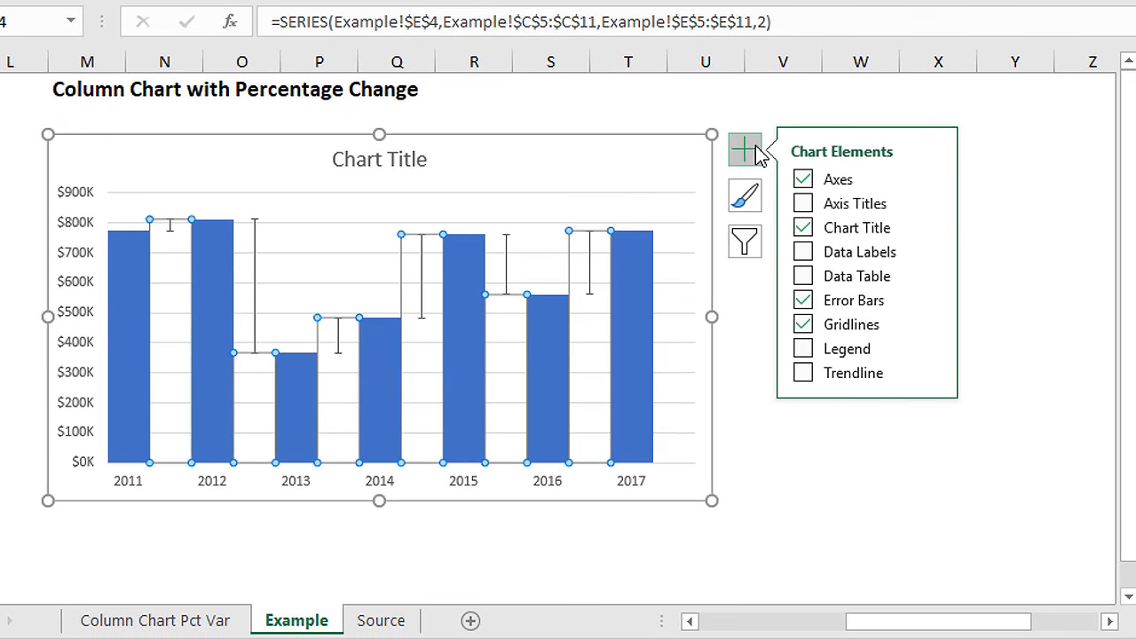
pyautogui.click(932, 256)
pyautogui.click(998, 403)
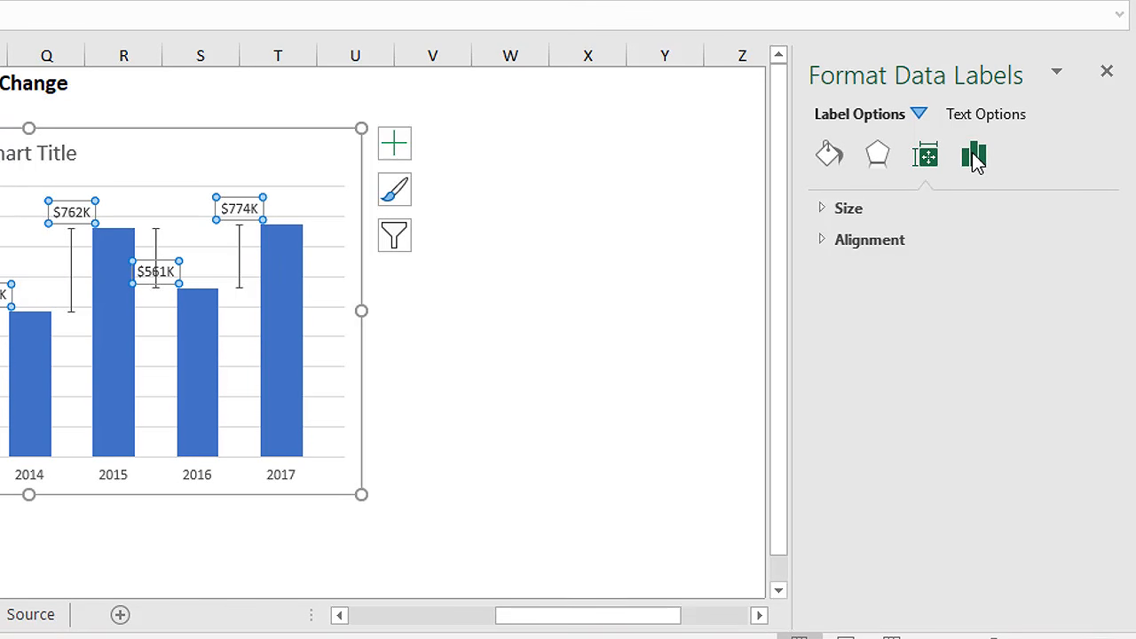
pyautogui.click(974, 157)
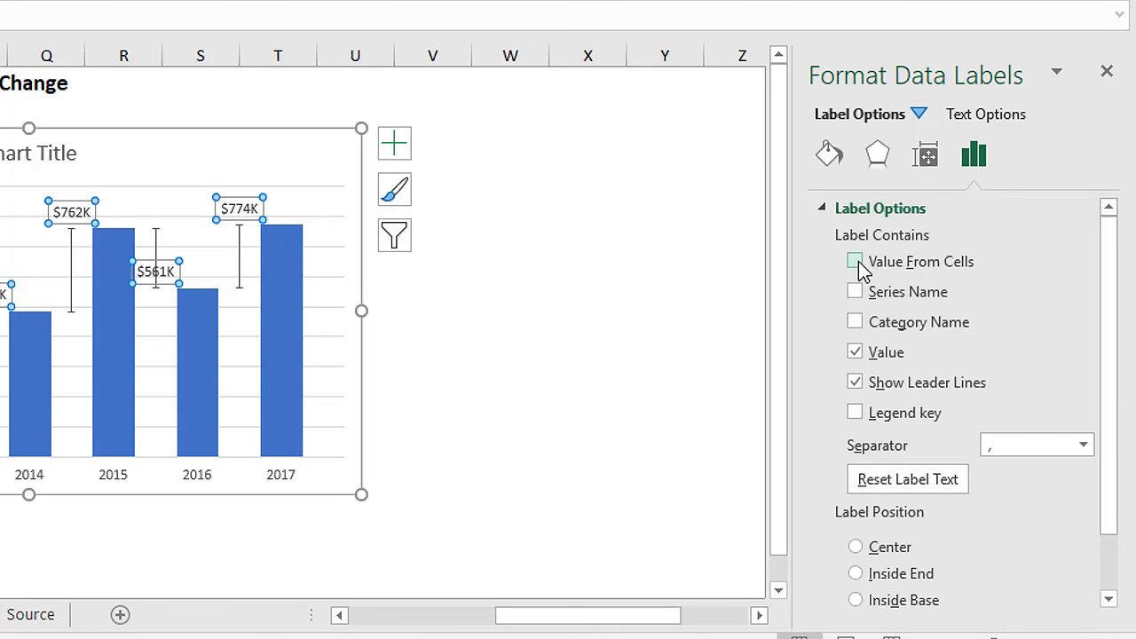
# Step: Take the label text from the Variance % range Example!$I$5:$I$11 and turn off the series value and leader lines in the labels
pyautogui.click(854, 263)
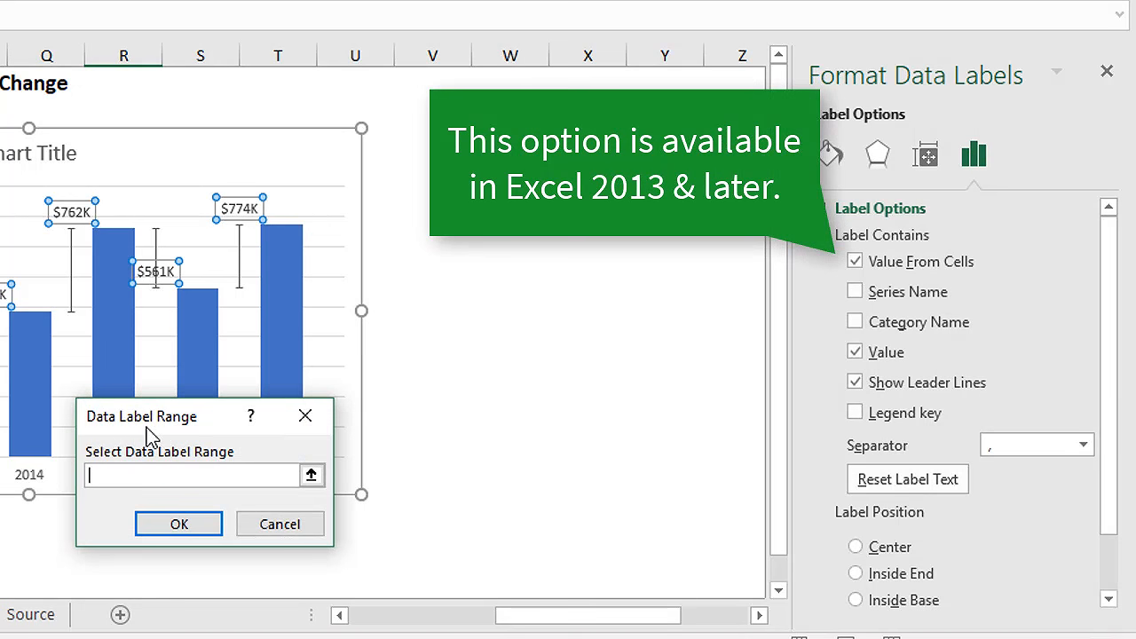
pyautogui.click(311, 474)
pyautogui.moveTo(515, 614); pyautogui.dragTo(368, 610)
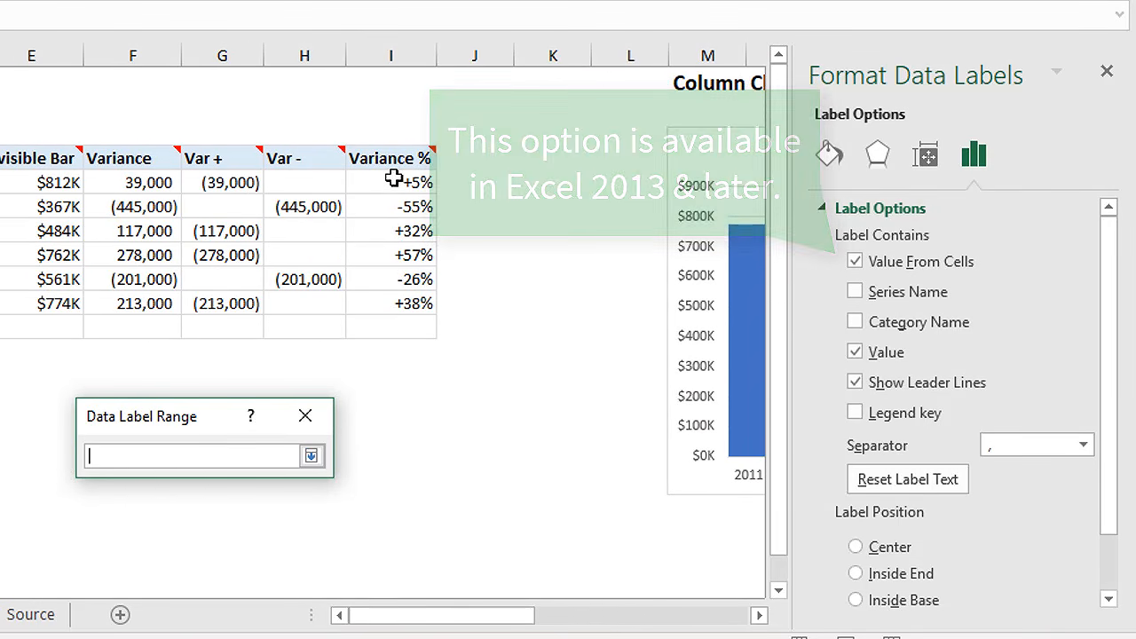
pyautogui.moveTo(393, 180); pyautogui.dragTo(388, 328)
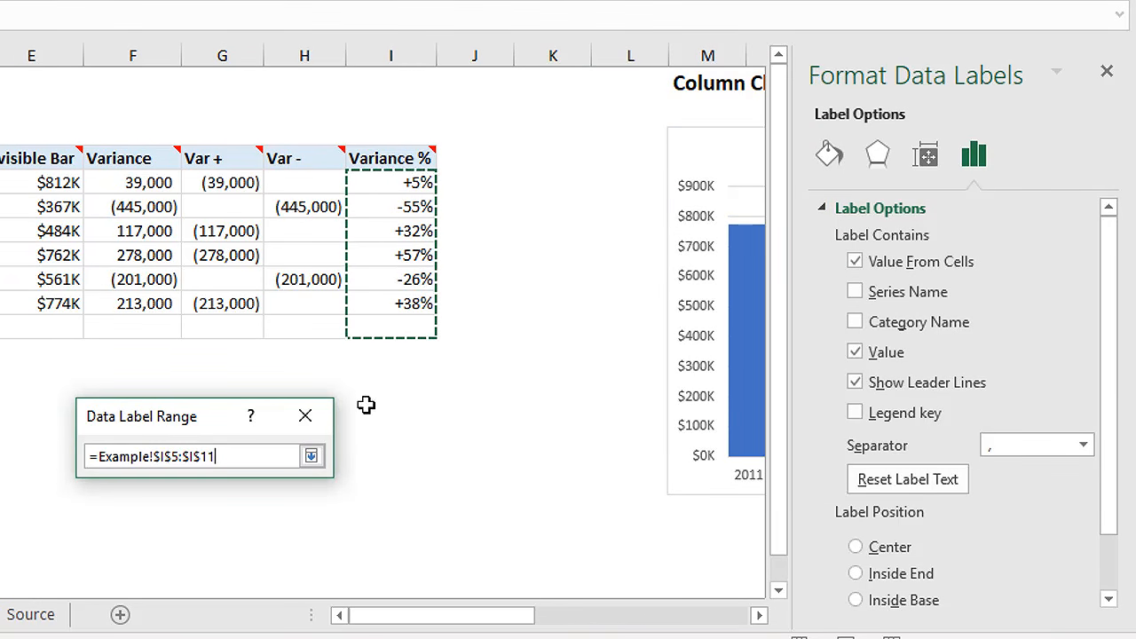
pyautogui.click(312, 456)
pyautogui.click(207, 524)
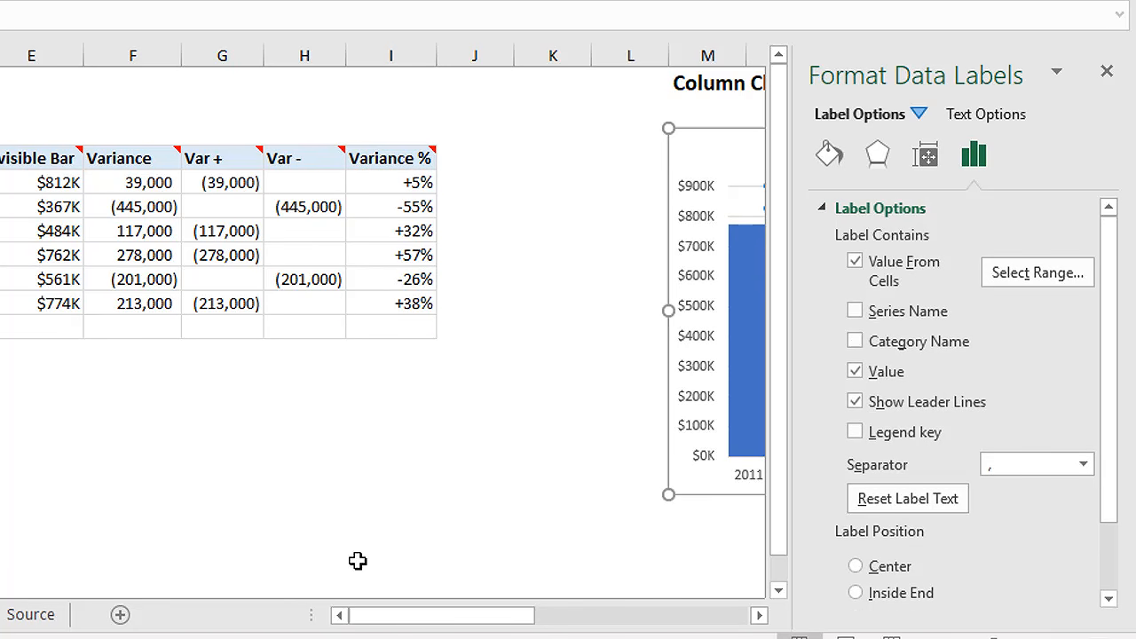
pyautogui.moveTo(398, 621); pyautogui.dragTo(493, 628)
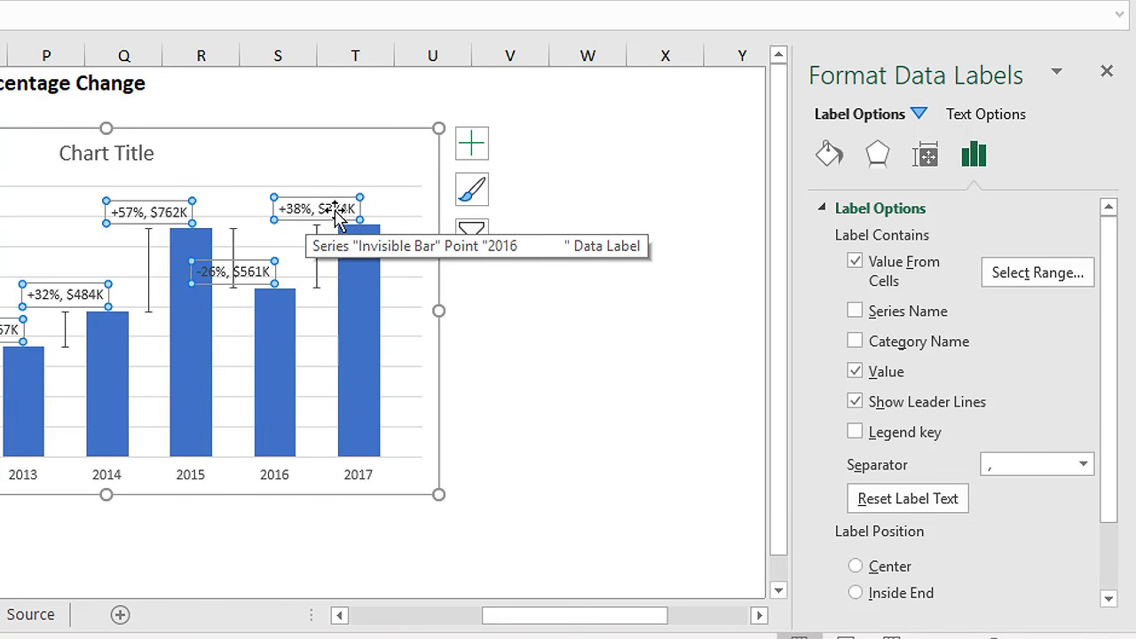
pyautogui.click(855, 373)
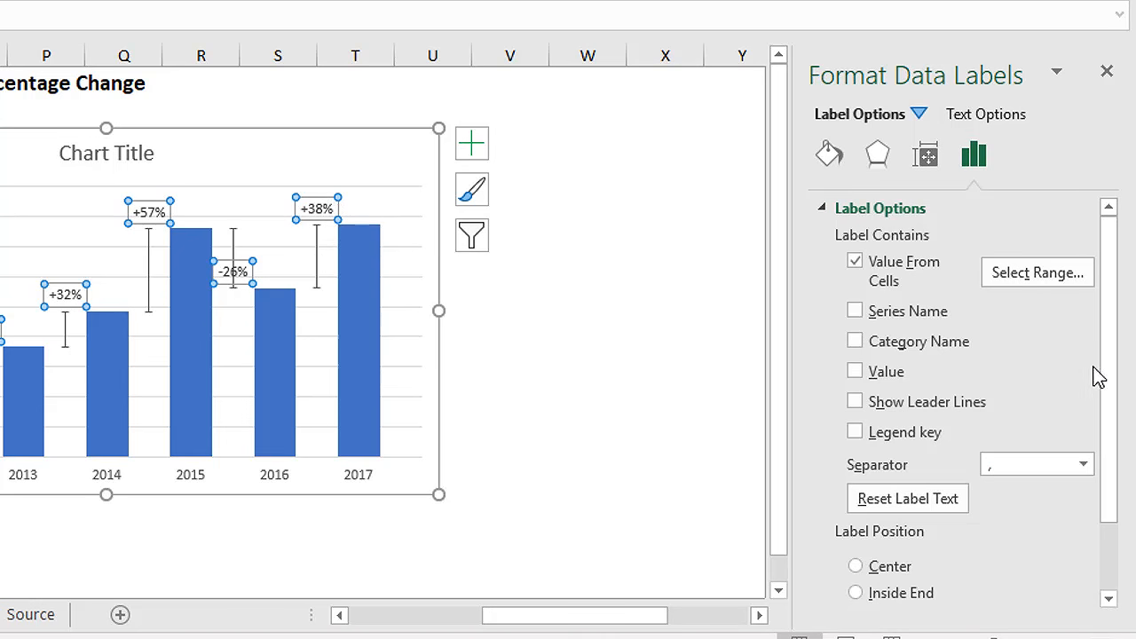
# Step: Set the label position of the negative -55% and -26% labels to Inside End
pyautogui.moveTo(1107, 381); pyautogui.dragTo(1115, 462)
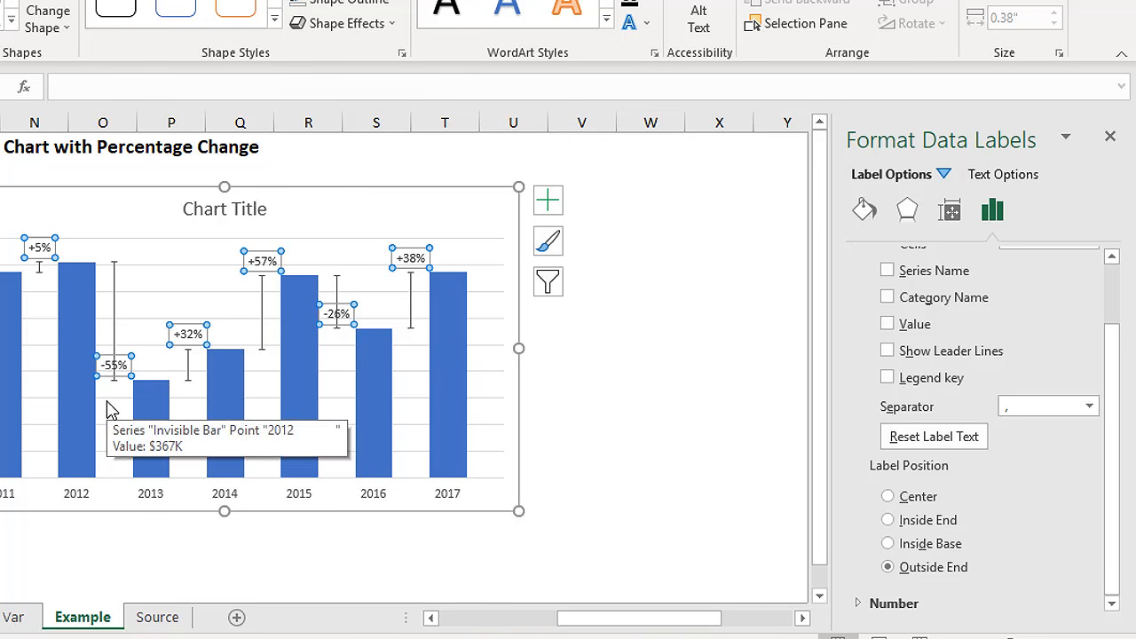
pyautogui.click(107, 359)
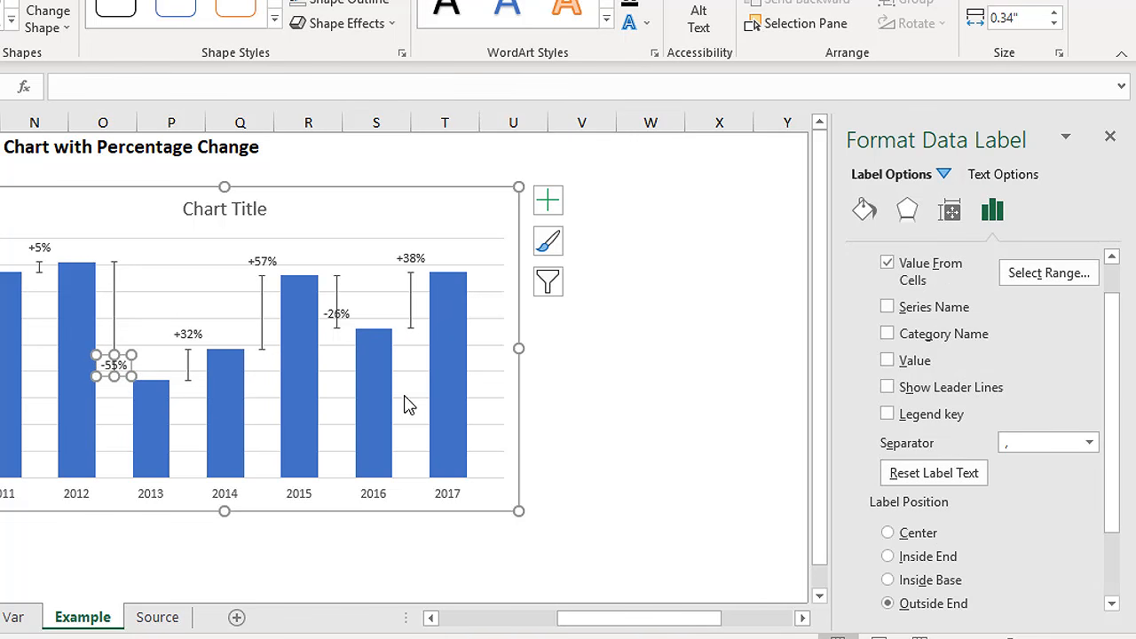
pyautogui.click(889, 557)
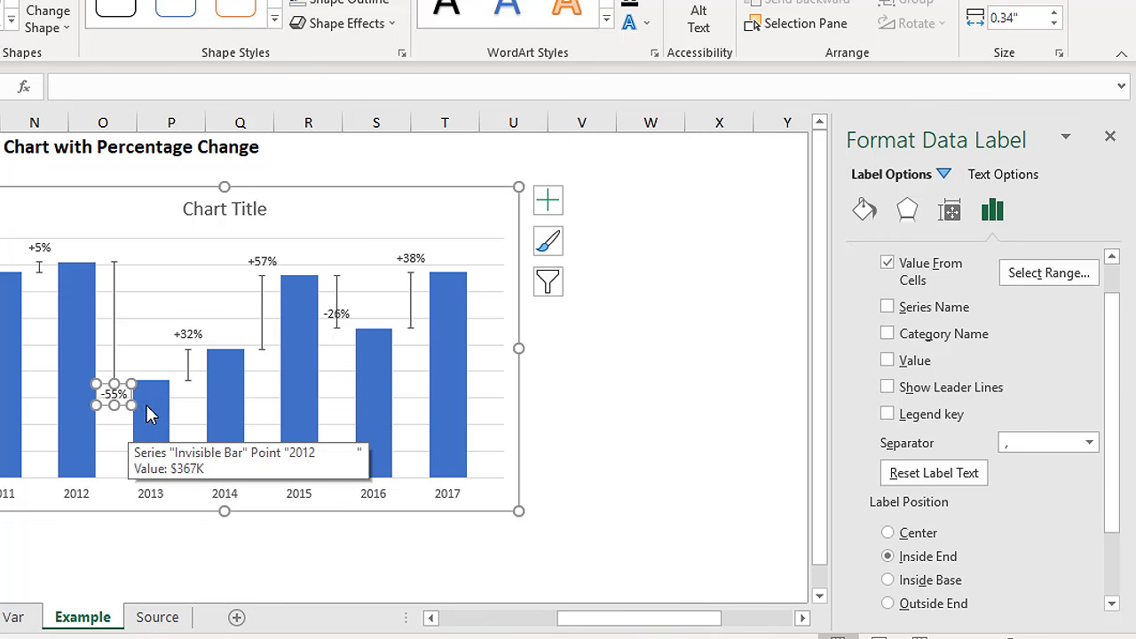
pyautogui.click(331, 314)
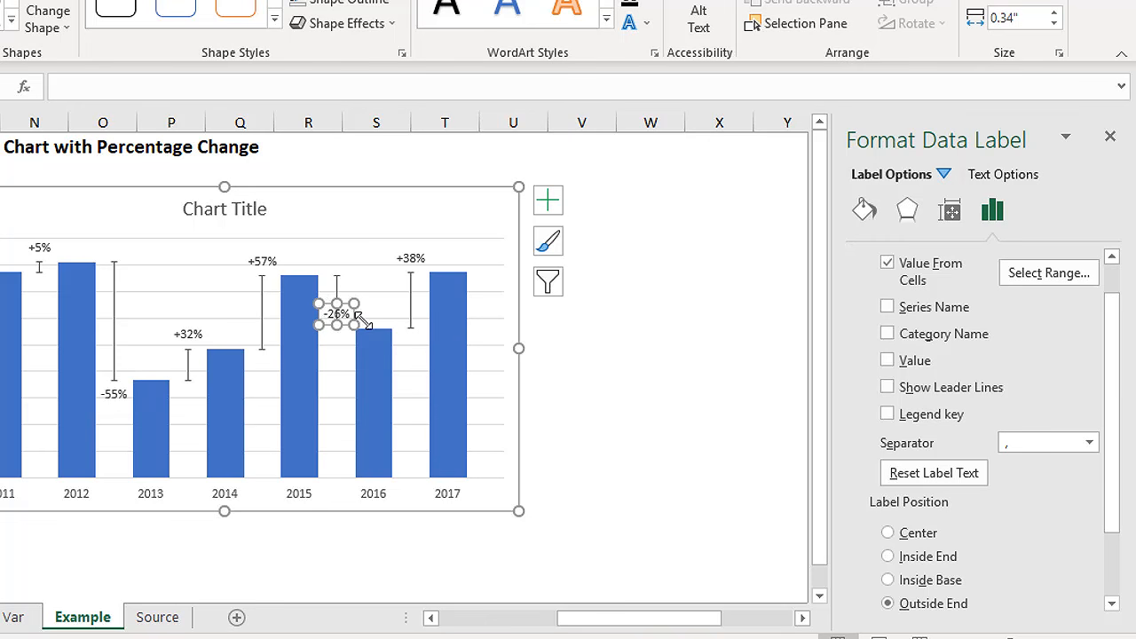
pyautogui.click(887, 556)
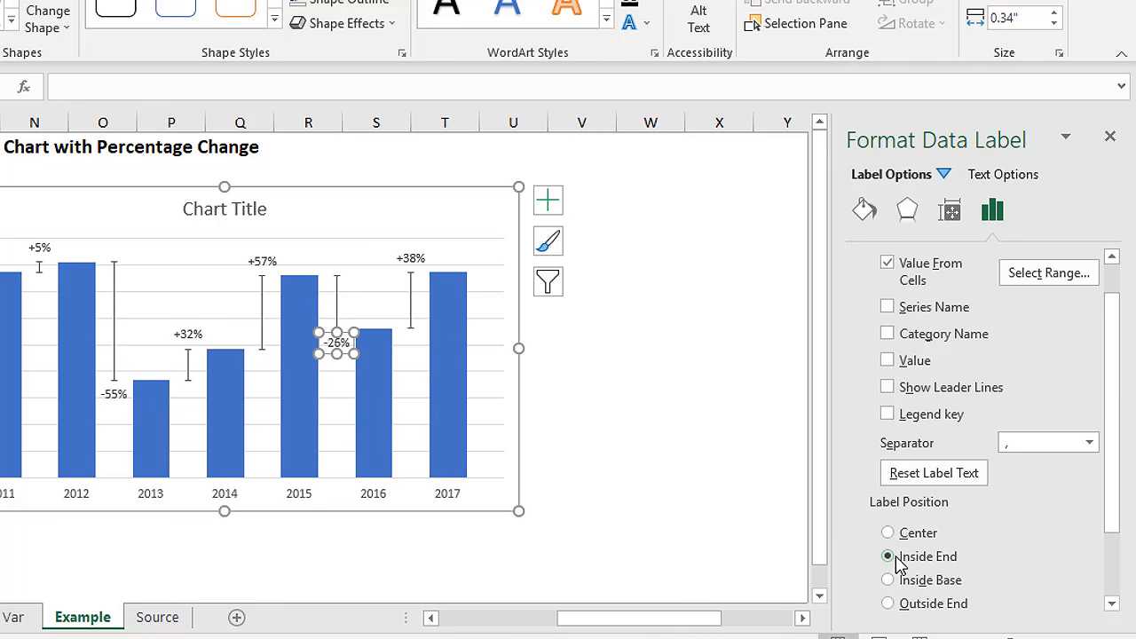
pyautogui.click(551, 486)
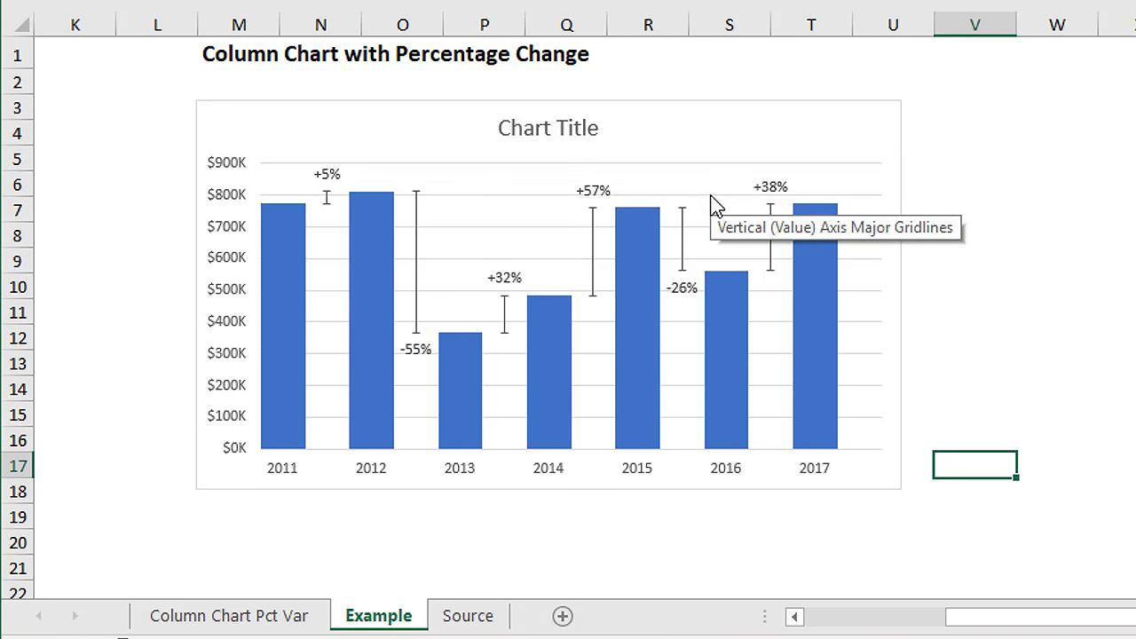
# Step: Change the color of the vertical axis major gridlines to a lighter gray
pyautogui.click(715, 205)
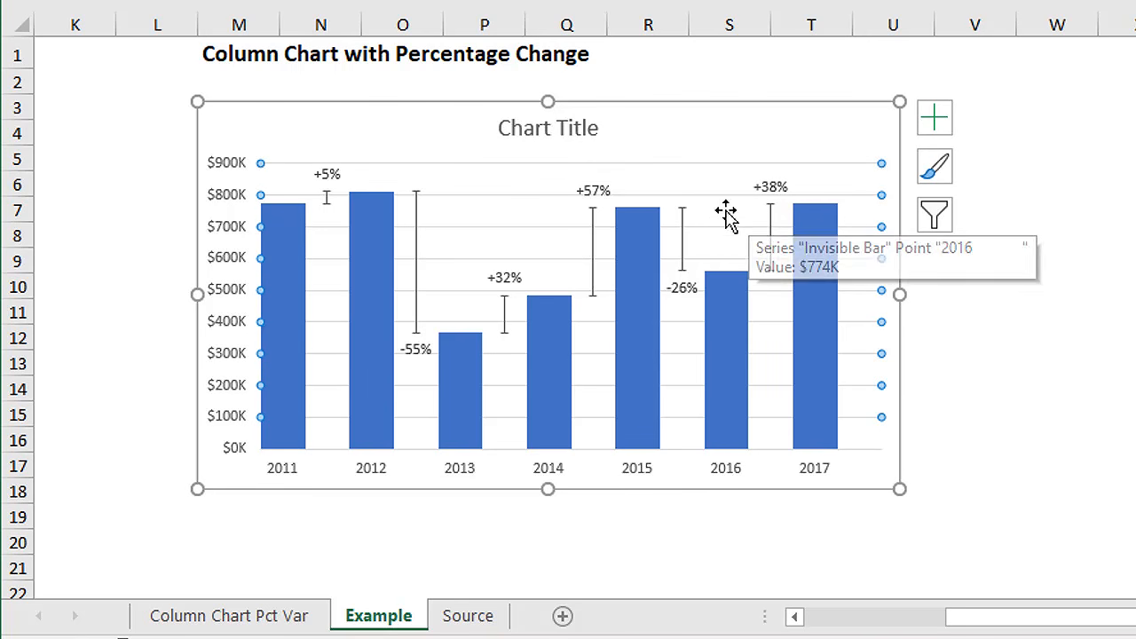
pyautogui.doubleClick(716, 196)
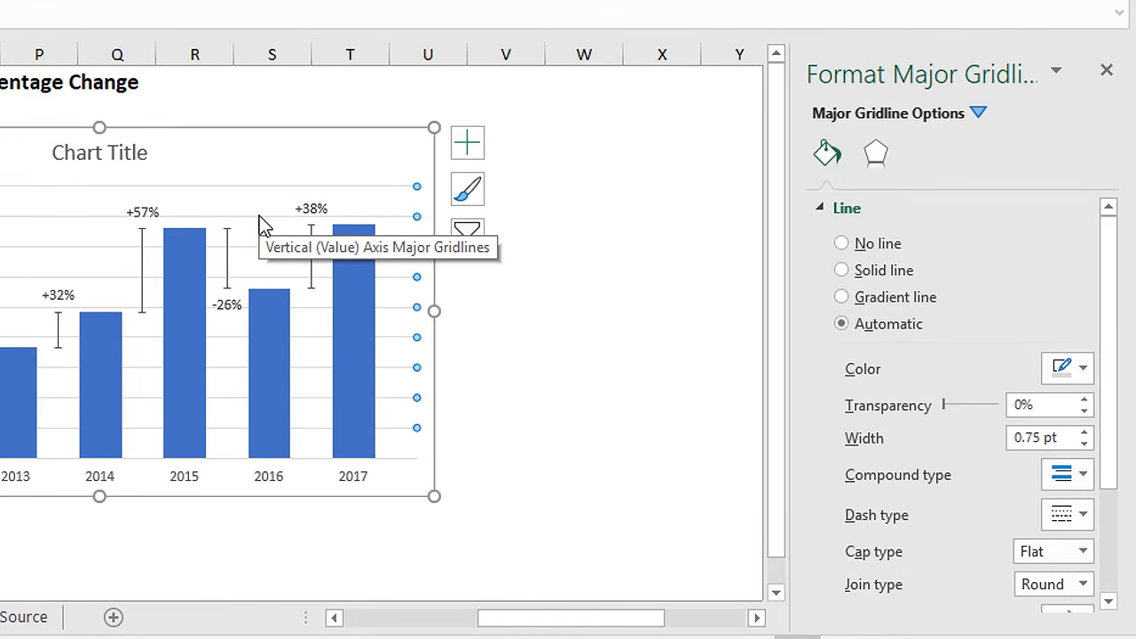
pyautogui.rightClick(259, 215)
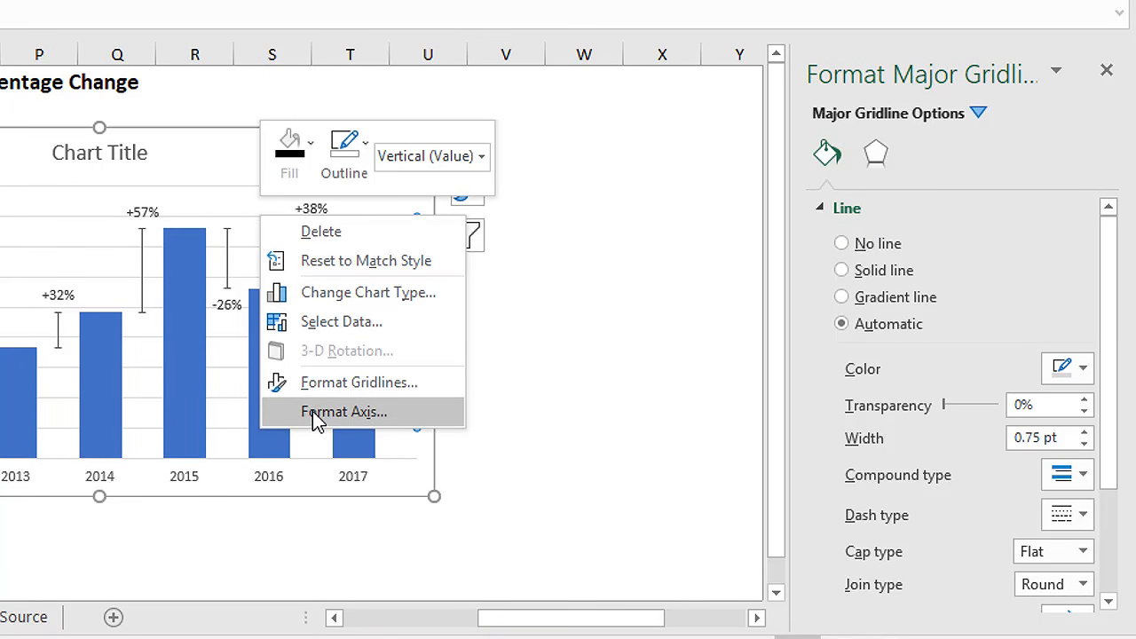
pyautogui.click(320, 382)
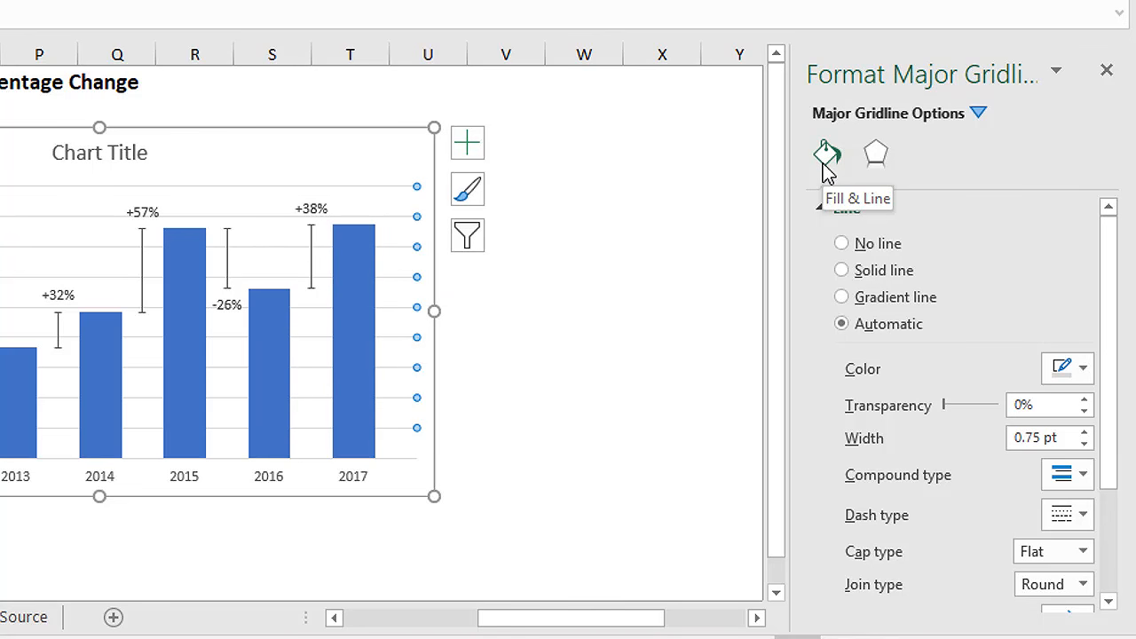
pyautogui.click(1084, 378)
pyautogui.click(1055, 448)
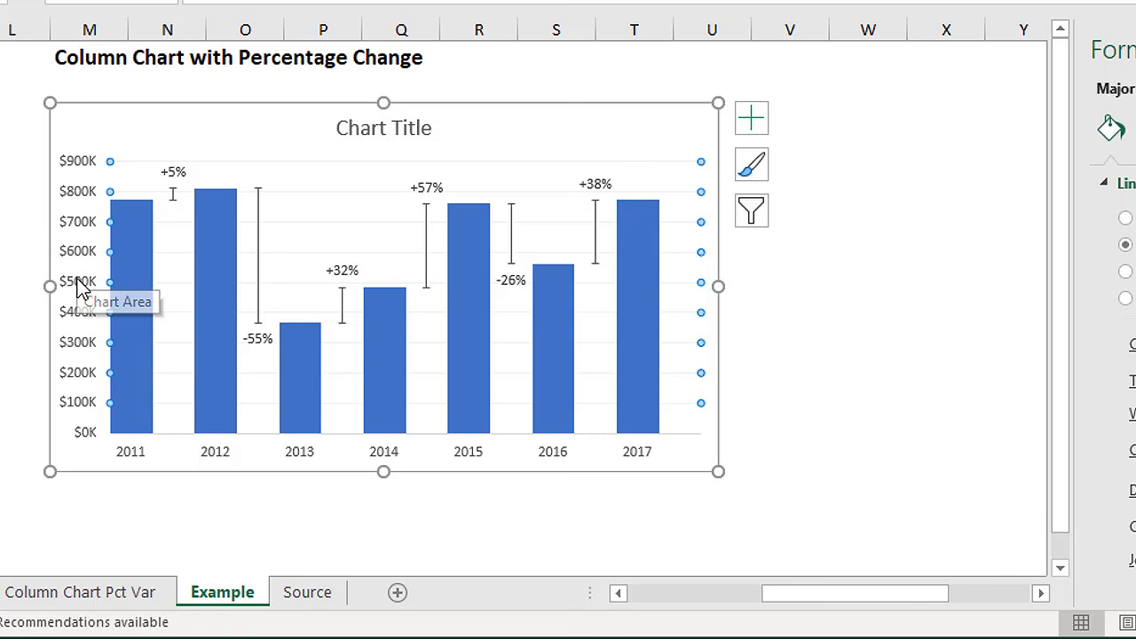
# Step: Change the horizontal axis options so the vertical axis crosses on the right side of the chart, after 2017
pyautogui.click(127, 460)
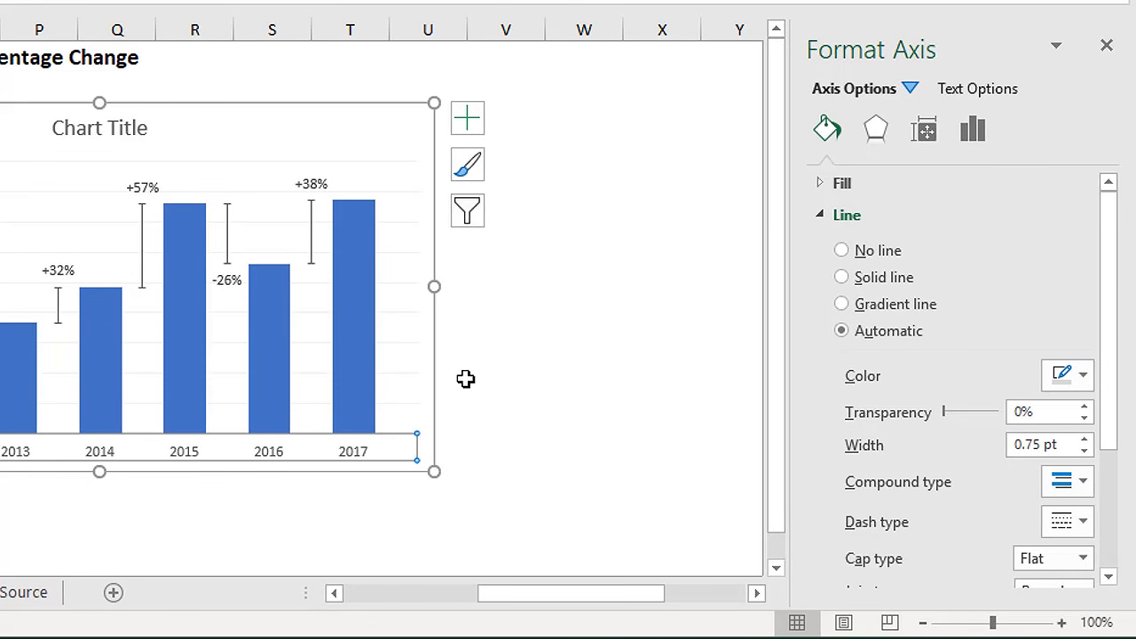
pyautogui.click(973, 132)
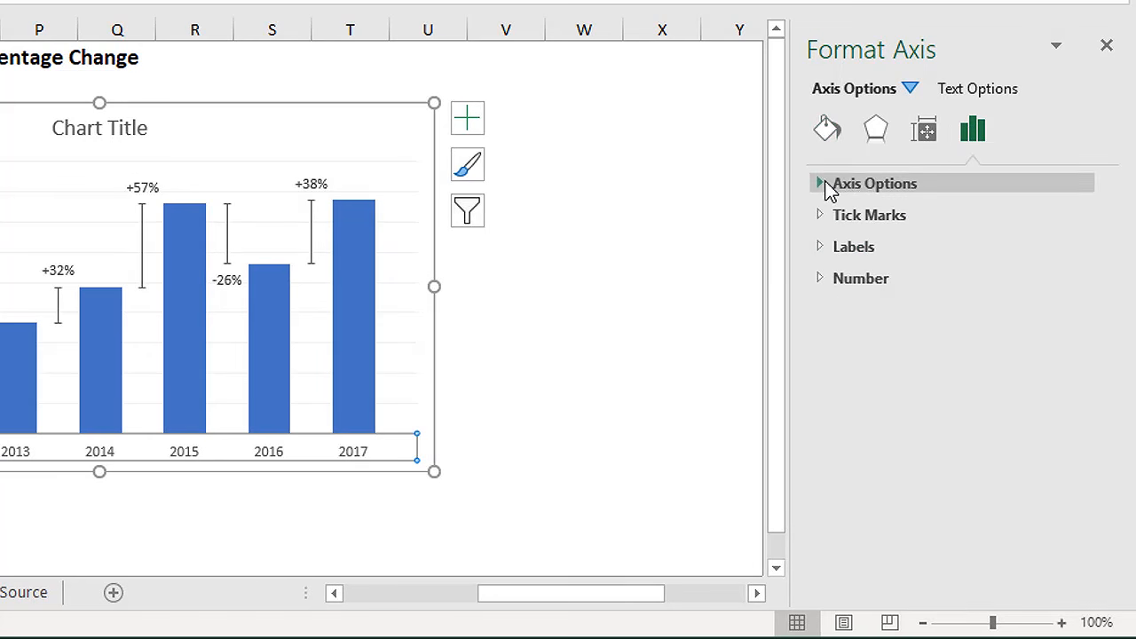
pyautogui.click(825, 185)
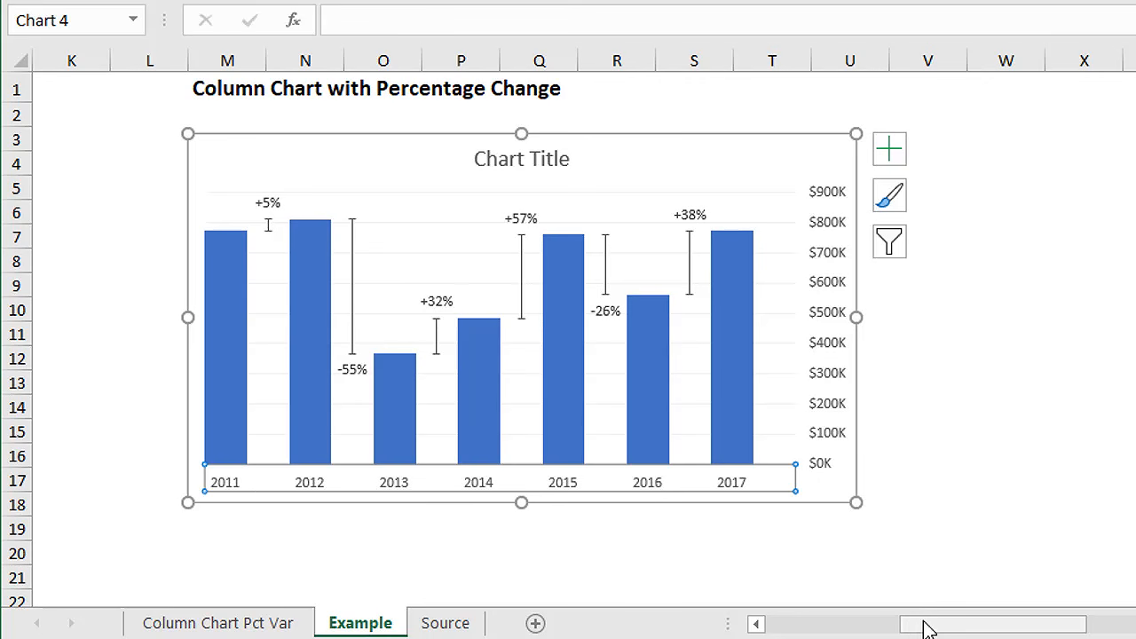
# Step: Examine how the Year Label formula in C5 uses REPT and the label spacer in C3, leaving the formula unedited
pyautogui.moveTo(928, 627); pyautogui.dragTo(767, 627)
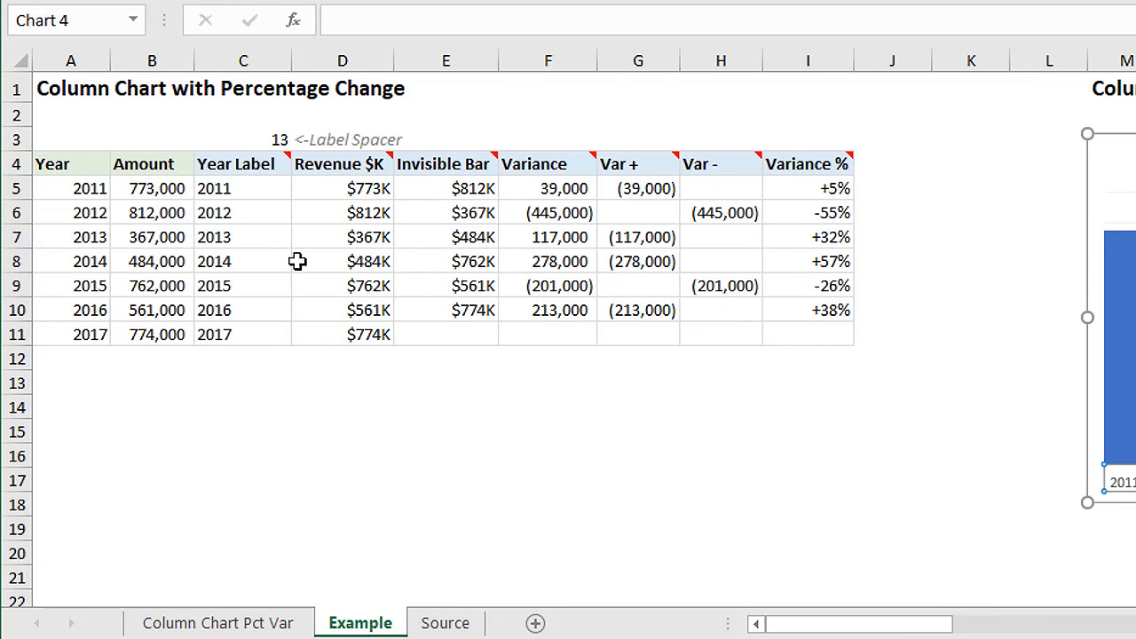
pyautogui.click(256, 188)
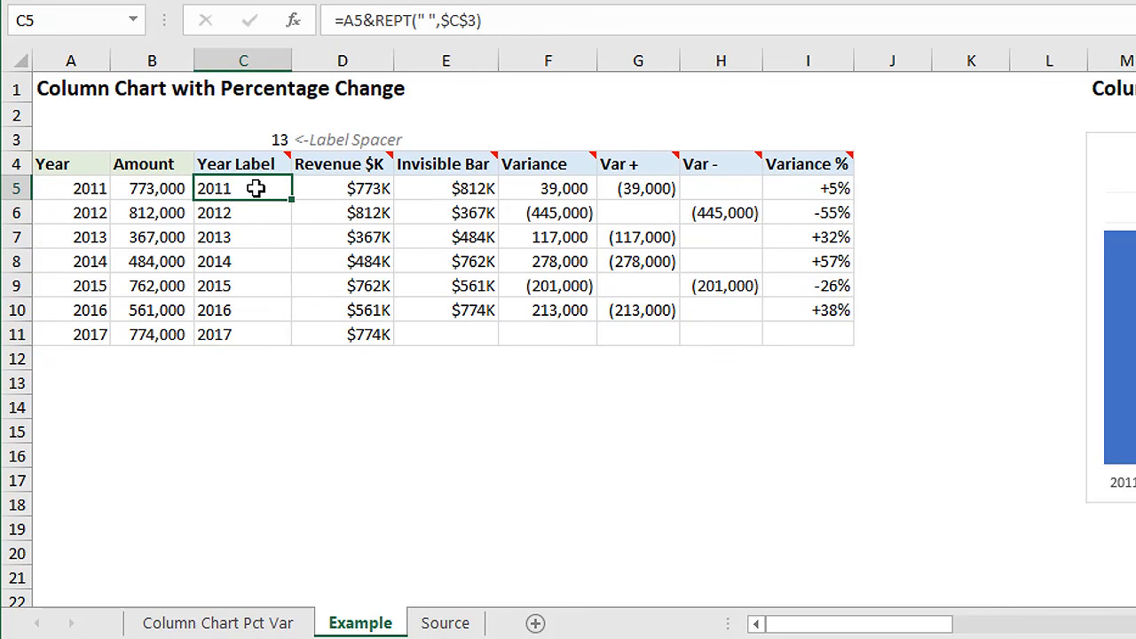
pyautogui.press('F2')
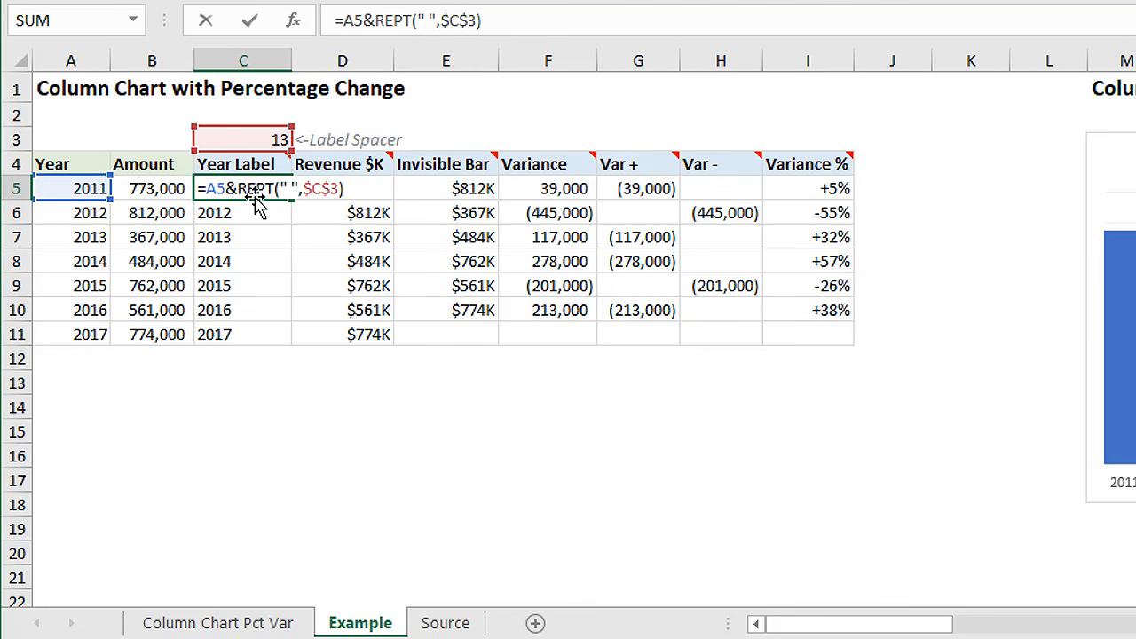
pyautogui.doubleClick(257, 189)
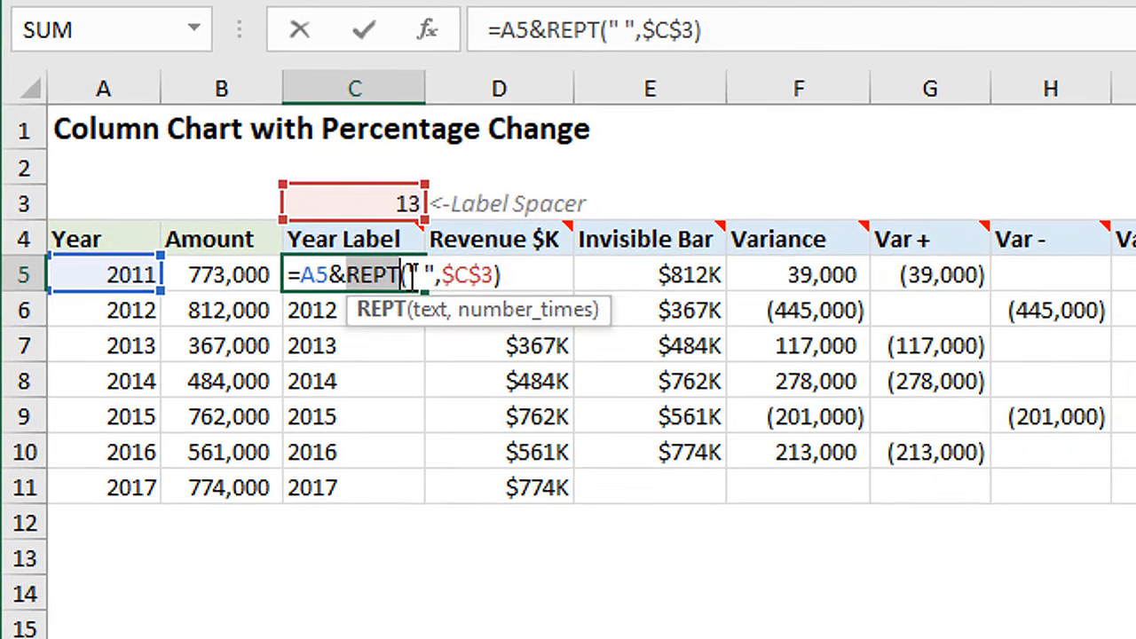
pyautogui.moveTo(410, 275); pyautogui.dragTo(437, 281)
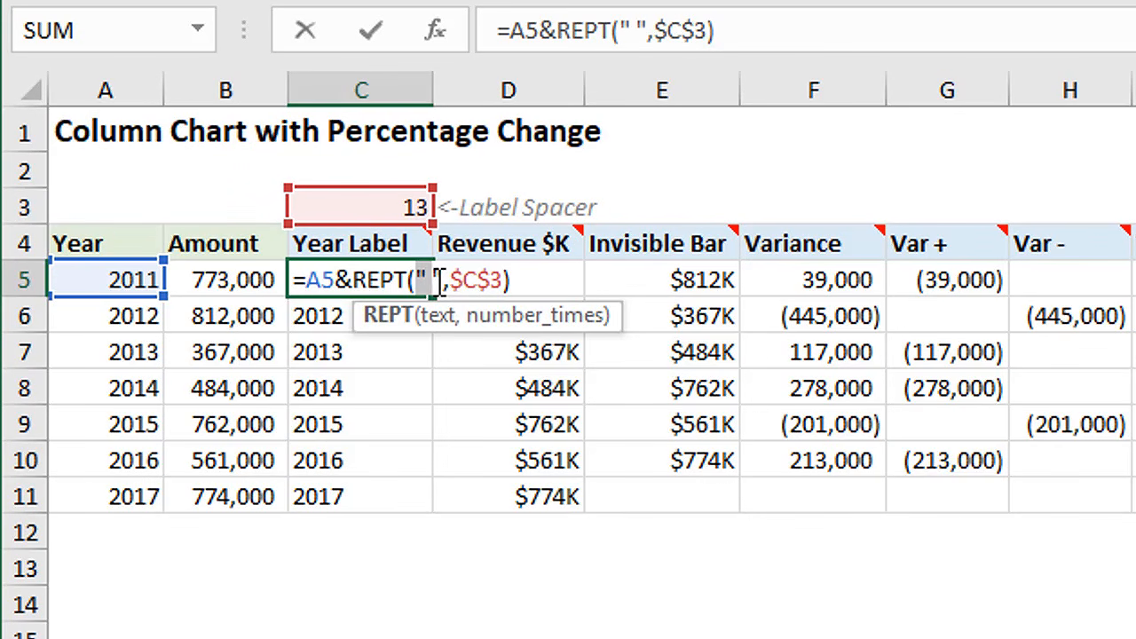
pyautogui.click(429, 279)
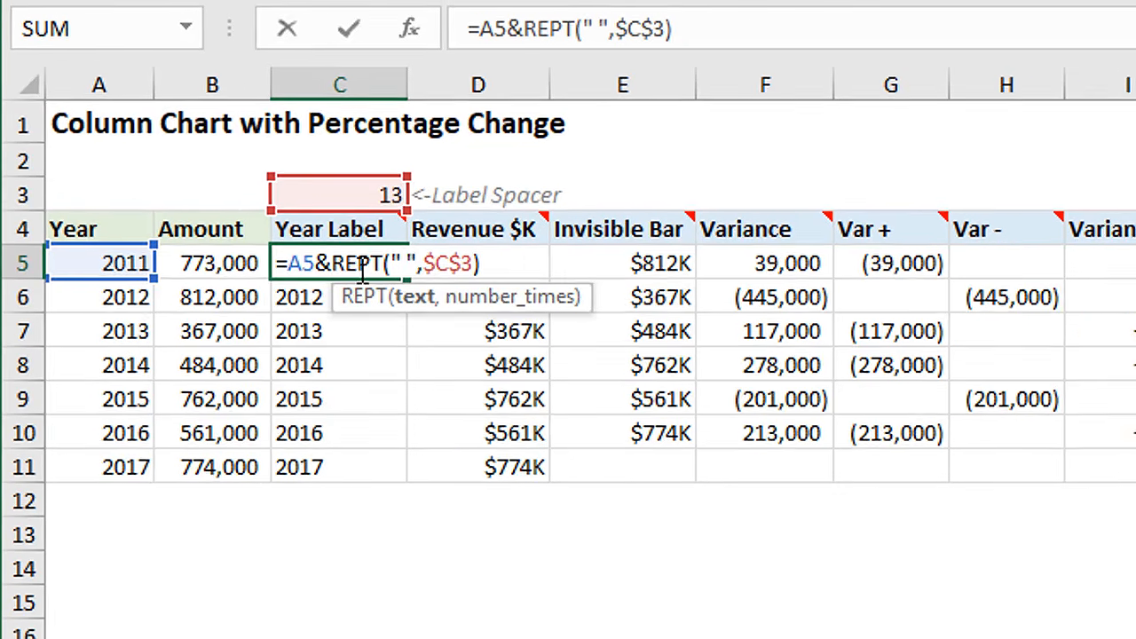
pyautogui.press('Escape')
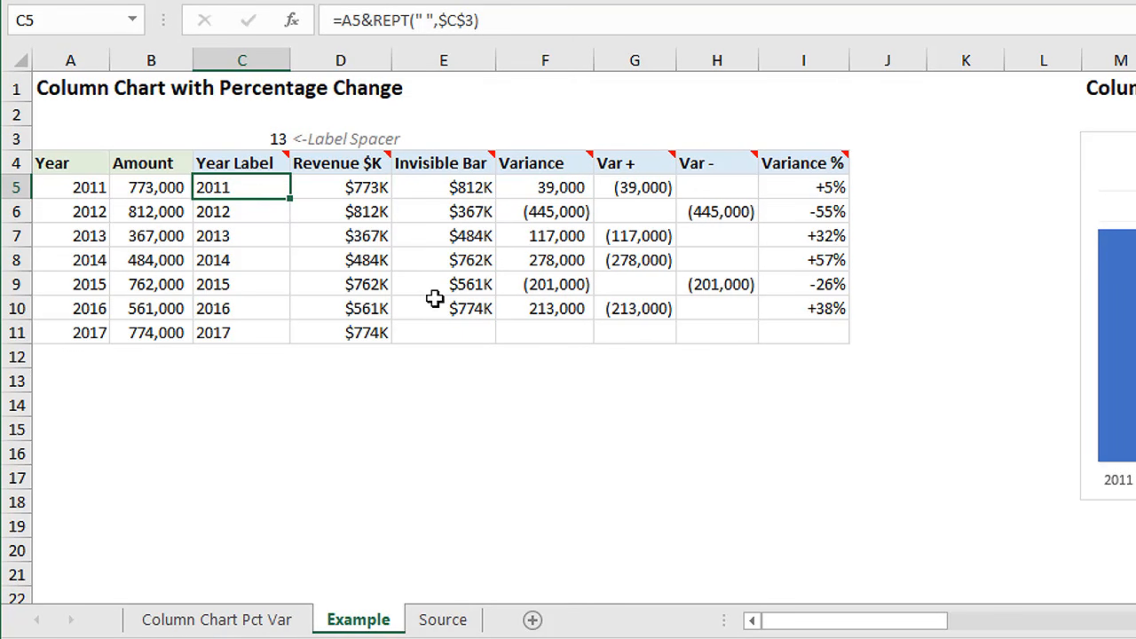
# Step: Set the label spacer in C3 to 1 and check the year label alignment in the chart
pyautogui.moveTo(809, 626); pyautogui.dragTo(758, 616)
pyautogui.click(269, 138)
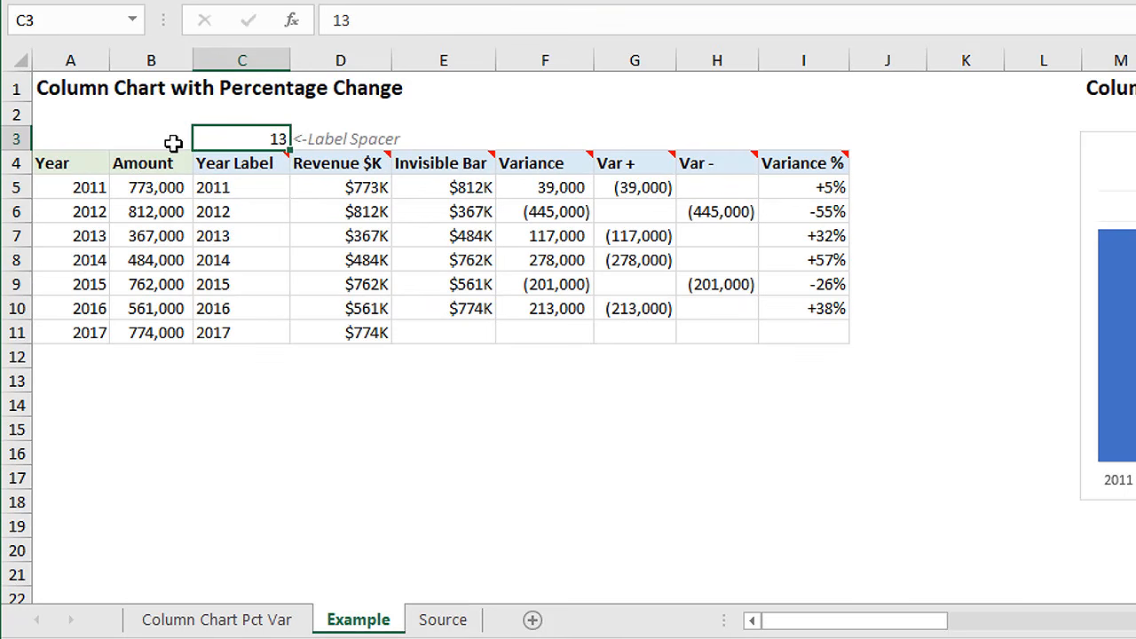
pyautogui.write('1')
pyautogui.press('Return')
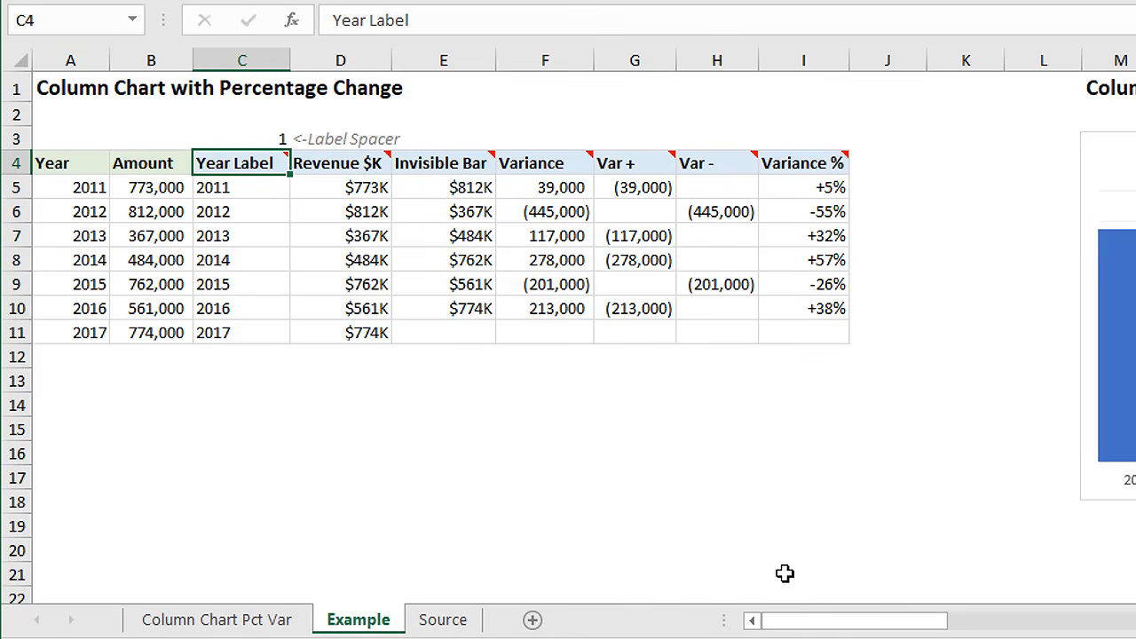
pyautogui.moveTo(821, 626); pyautogui.dragTo(900, 624)
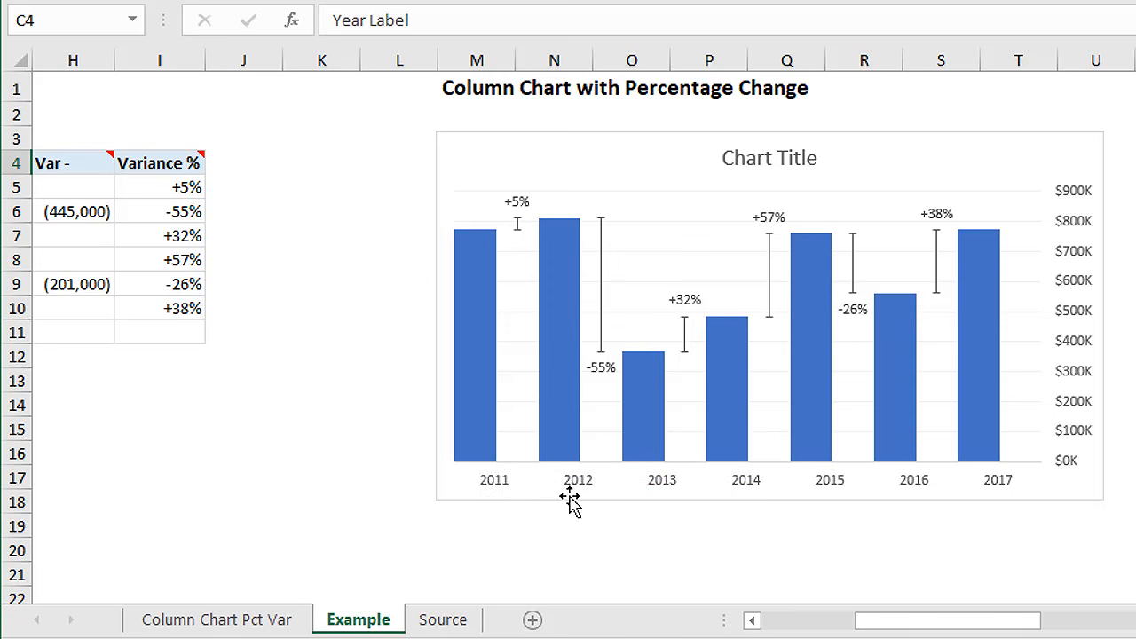
# Step: Set the label spacer in C3 back to 13 and return to the chart
pyautogui.moveTo(864, 621); pyautogui.dragTo(753, 621)
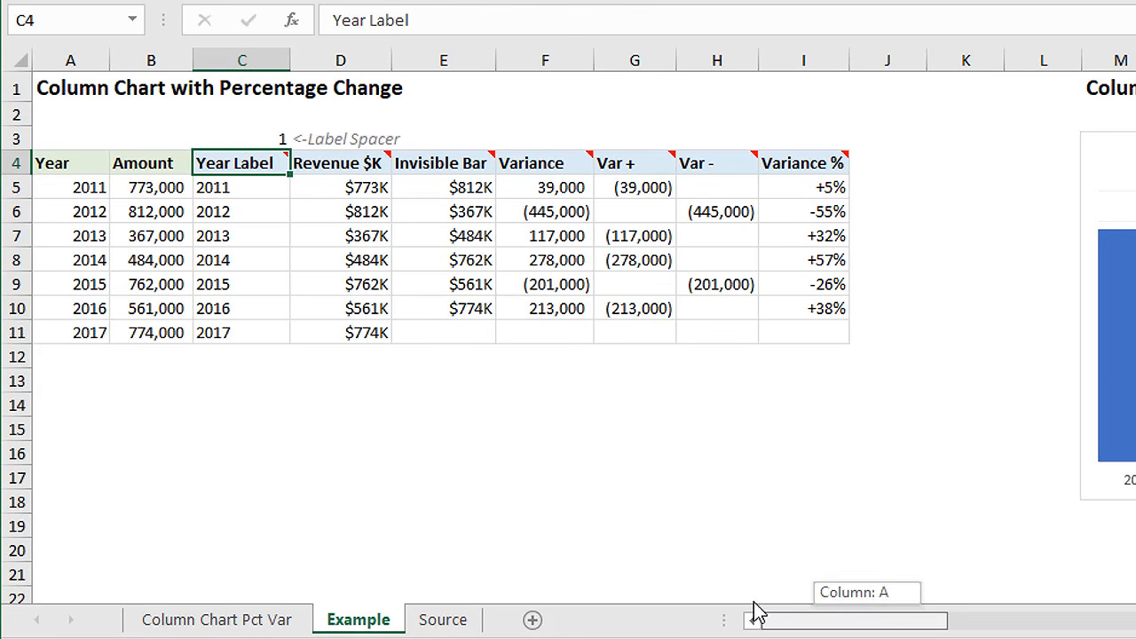
pyautogui.click(251, 138)
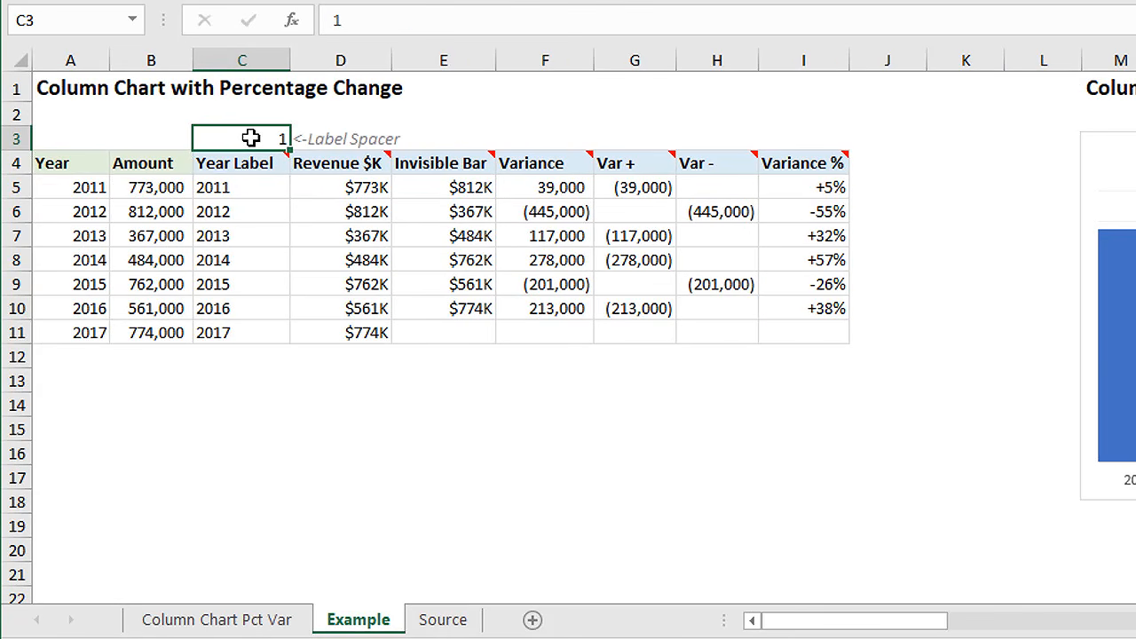
pyautogui.doubleClick(251, 138)
pyautogui.press('Return')
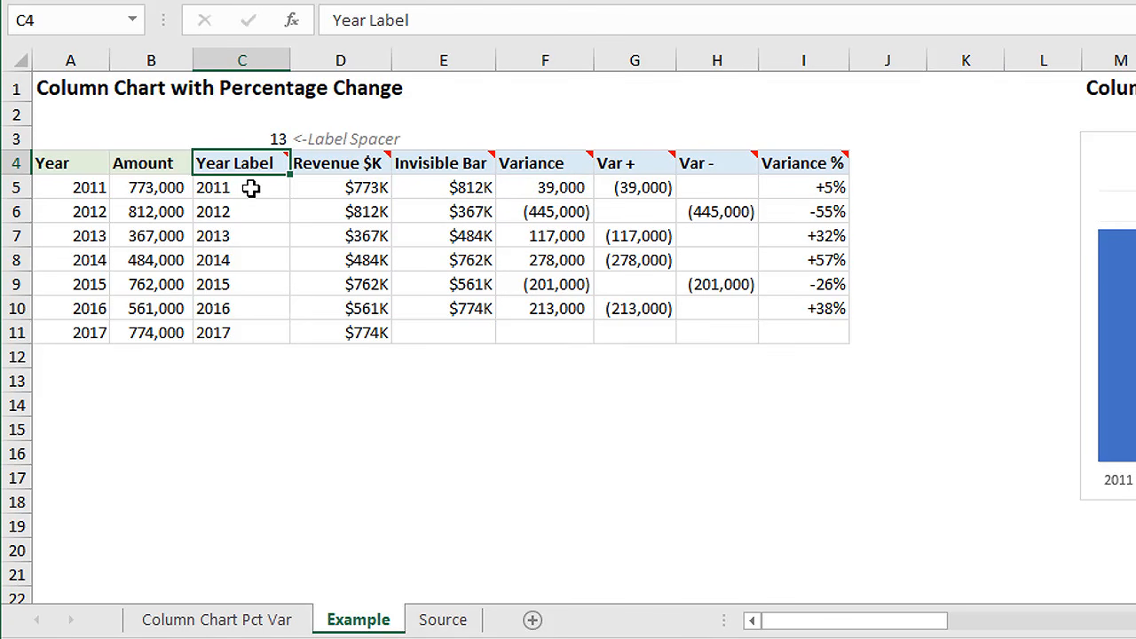
pyautogui.moveTo(777, 619); pyautogui.dragTo(944, 626)
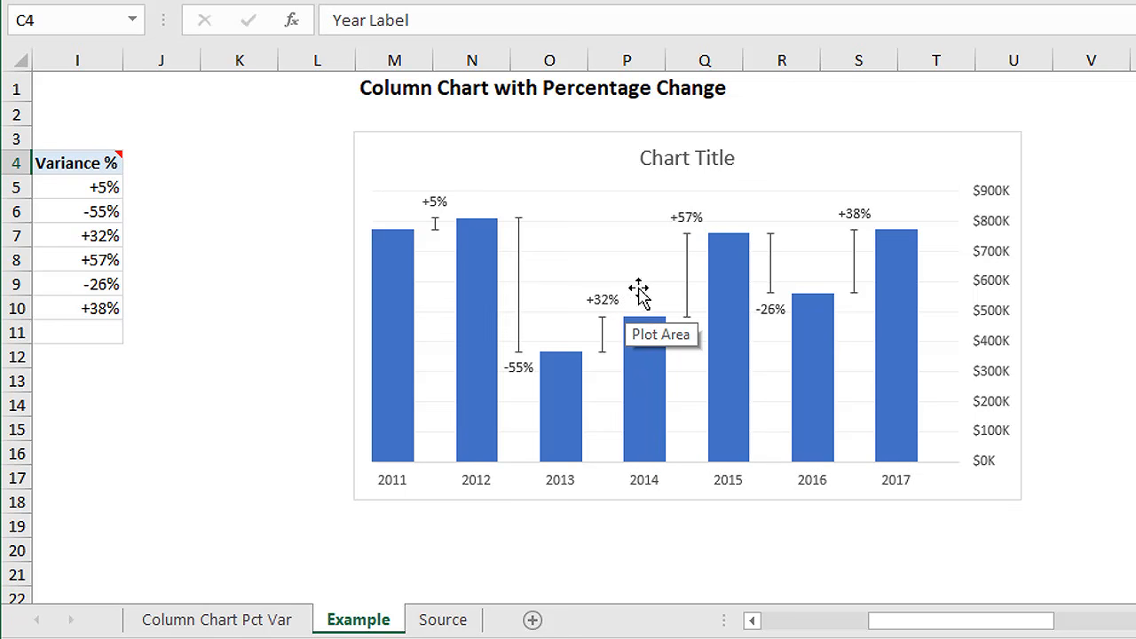
# Step: Review the Annual Revenue Trend chart on the Column Chart Pct Var sheet and the Sales by Region variance chart in the other workbook
pyautogui.click(687, 277)
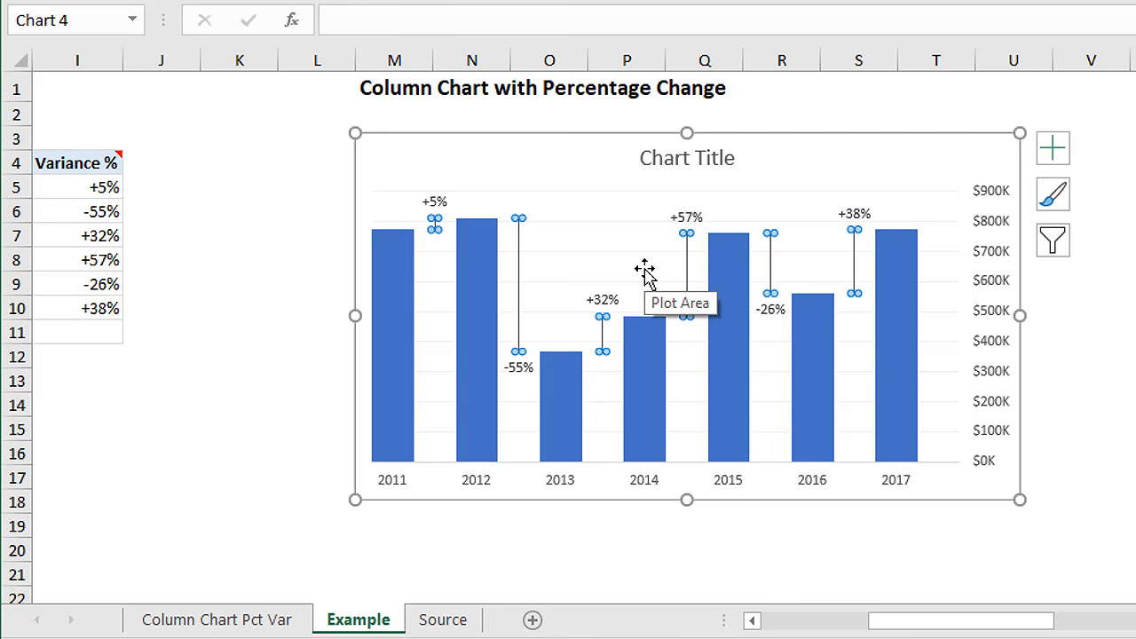
pyautogui.click(253, 619)
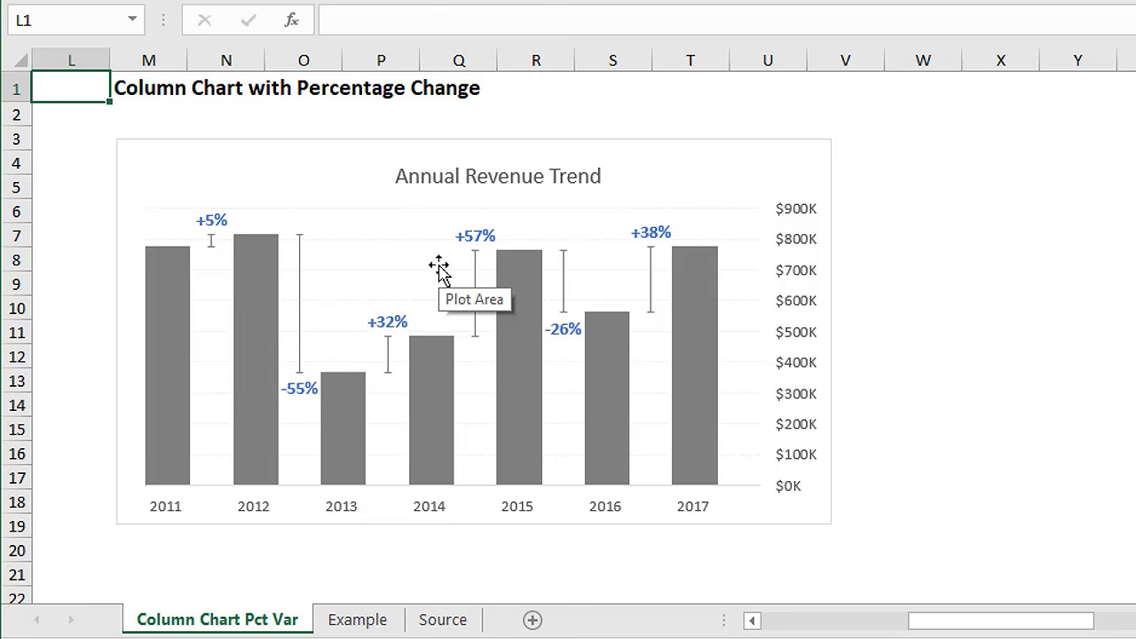
pyautogui.hotkey('alt', 'Tab')
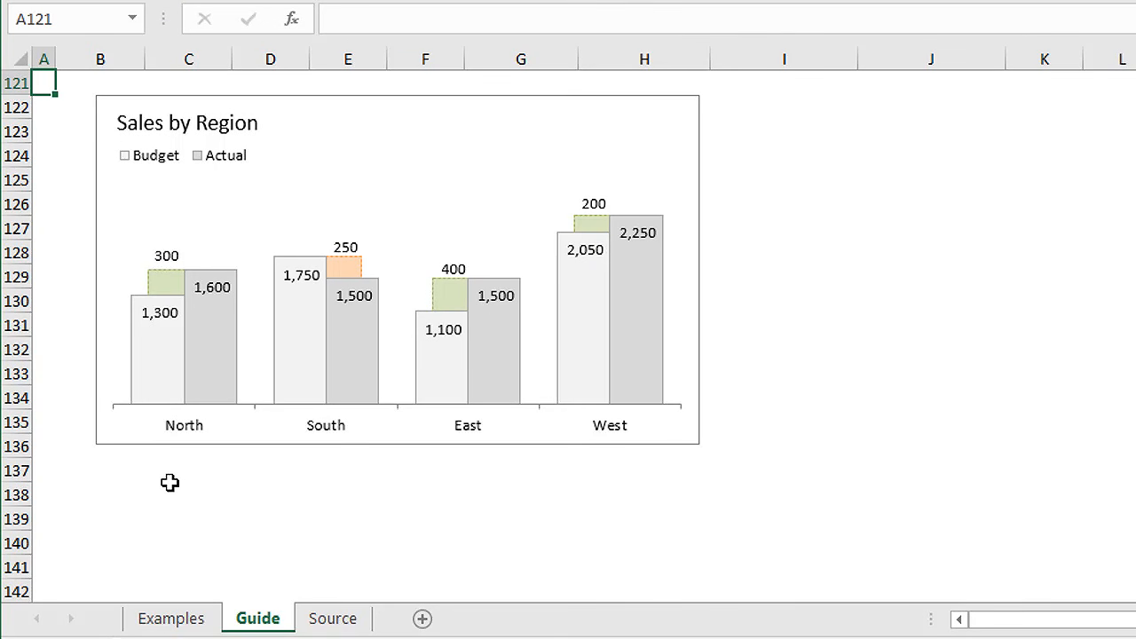
pyautogui.moveTo(161, 285)
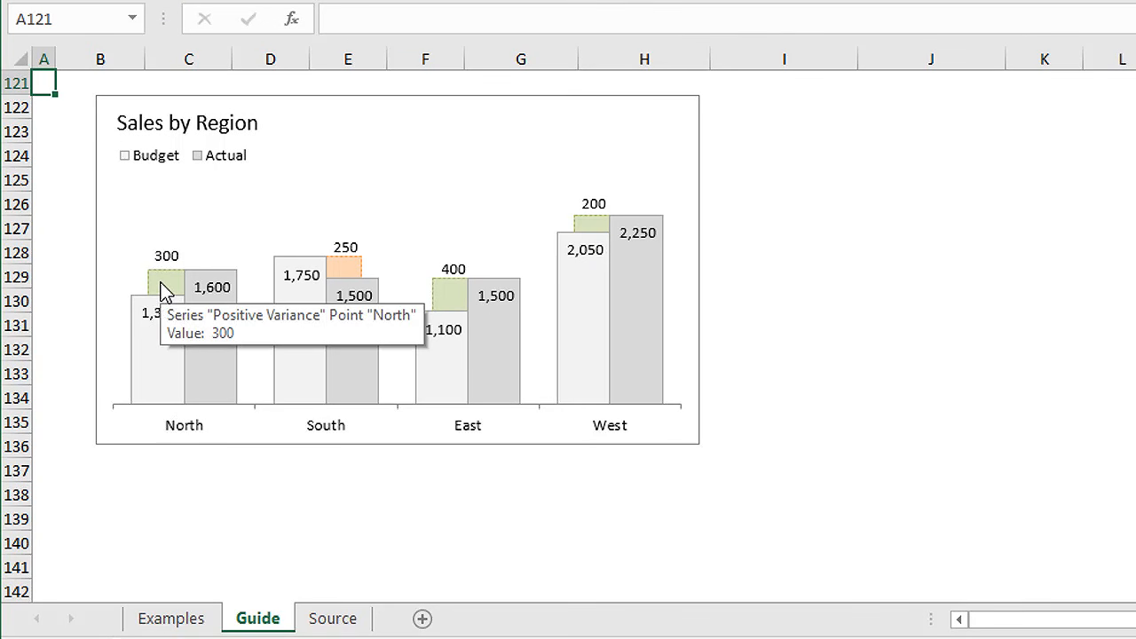